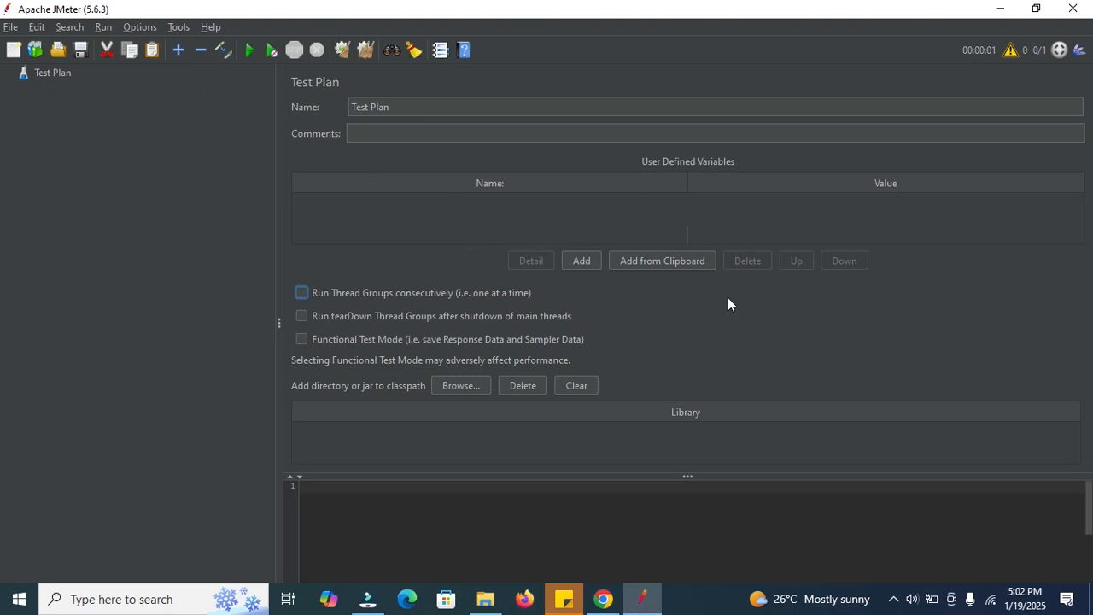
# Step: Add a Thread Group to the Test Plan and name it "Thread Group 1"
pyautogui.rightClick(52, 72)
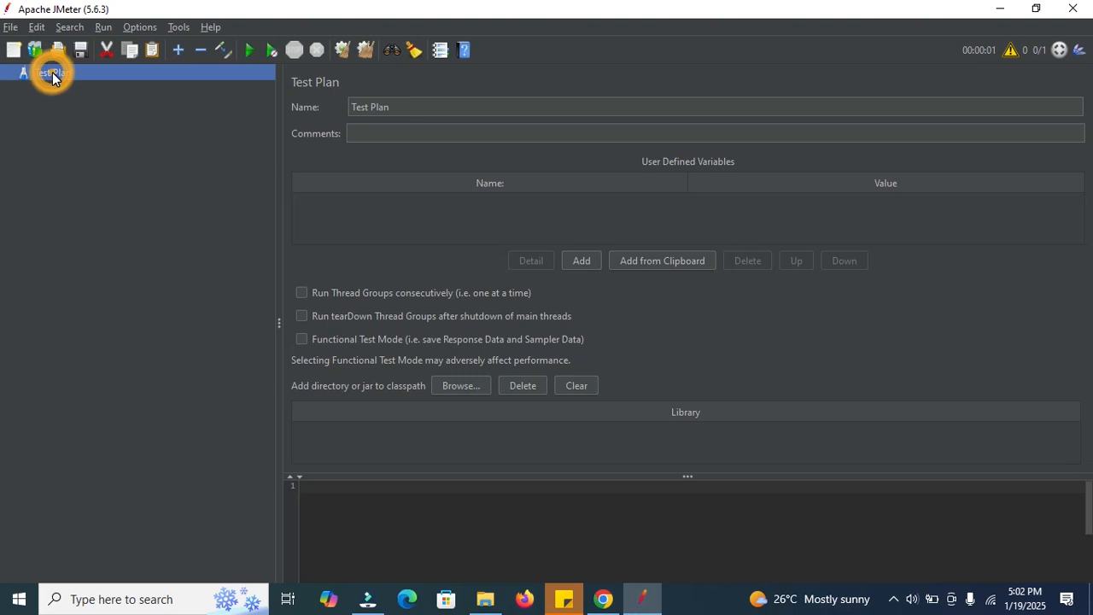
pyautogui.moveTo(116, 89)
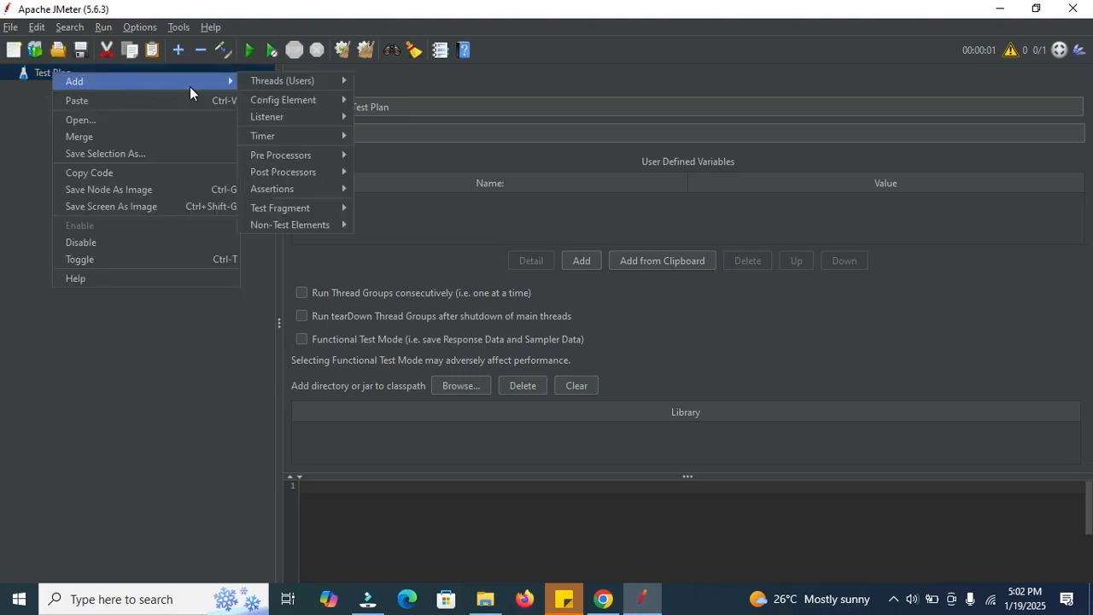
pyautogui.moveTo(289, 81)
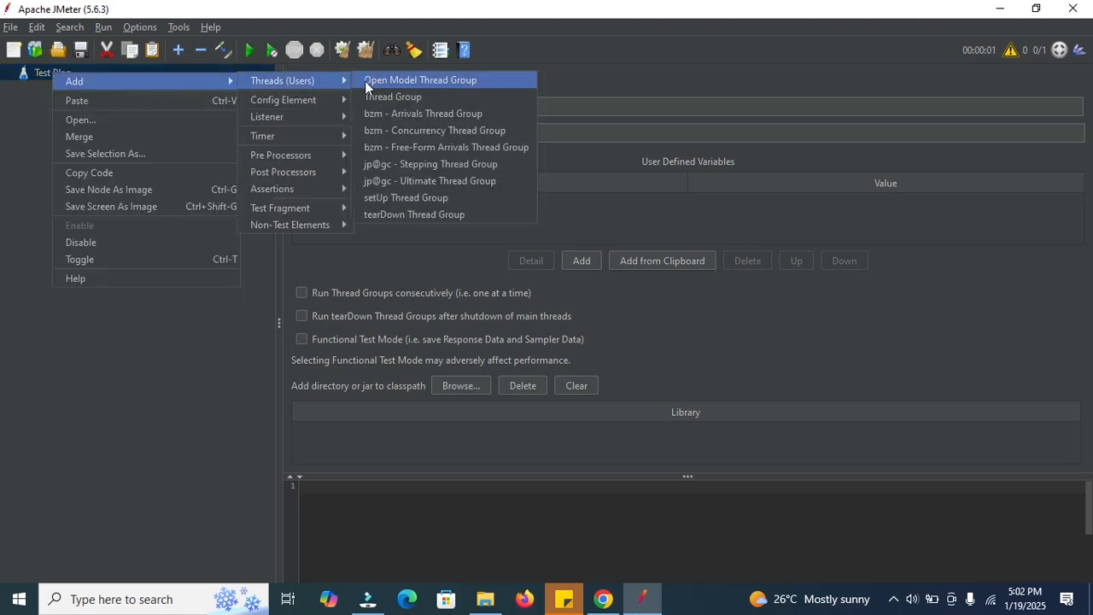
pyautogui.click(398, 98)
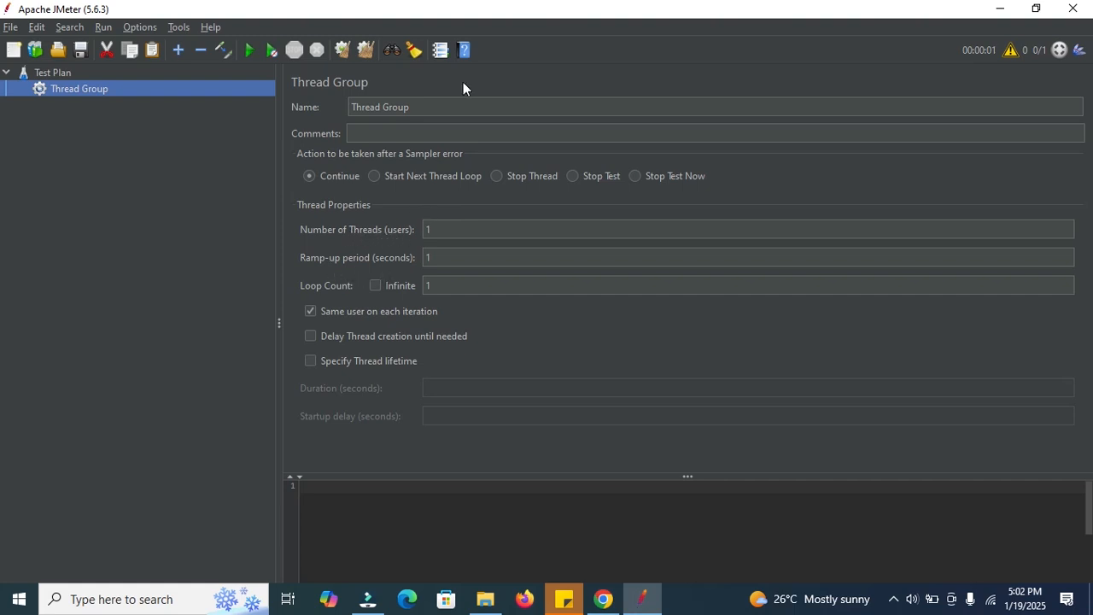
pyautogui.click(435, 102)
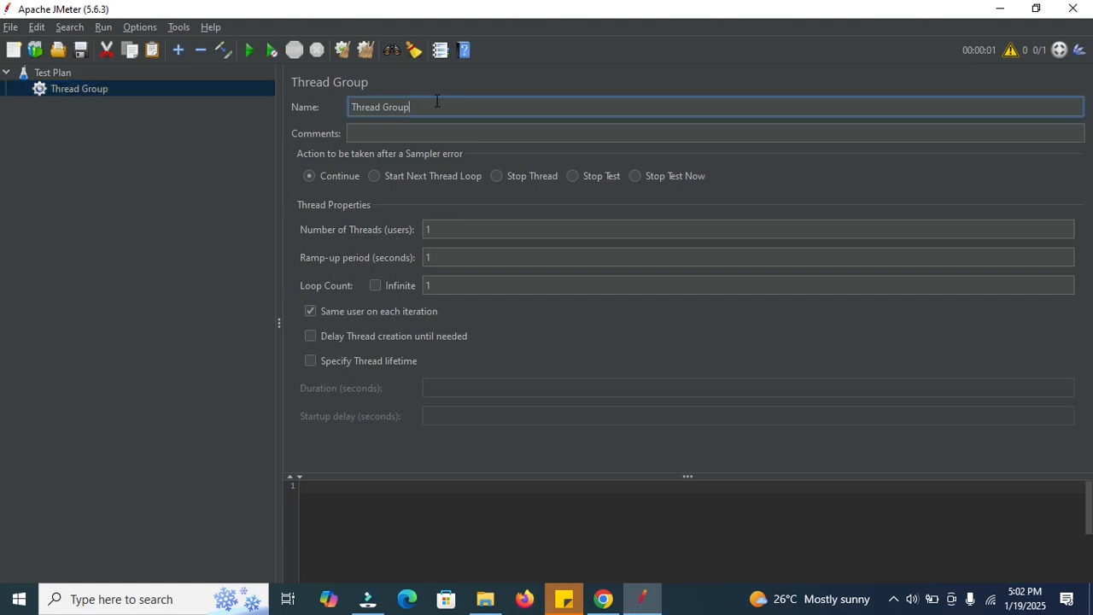
pyautogui.write('1')
pyautogui.click(197, 148)
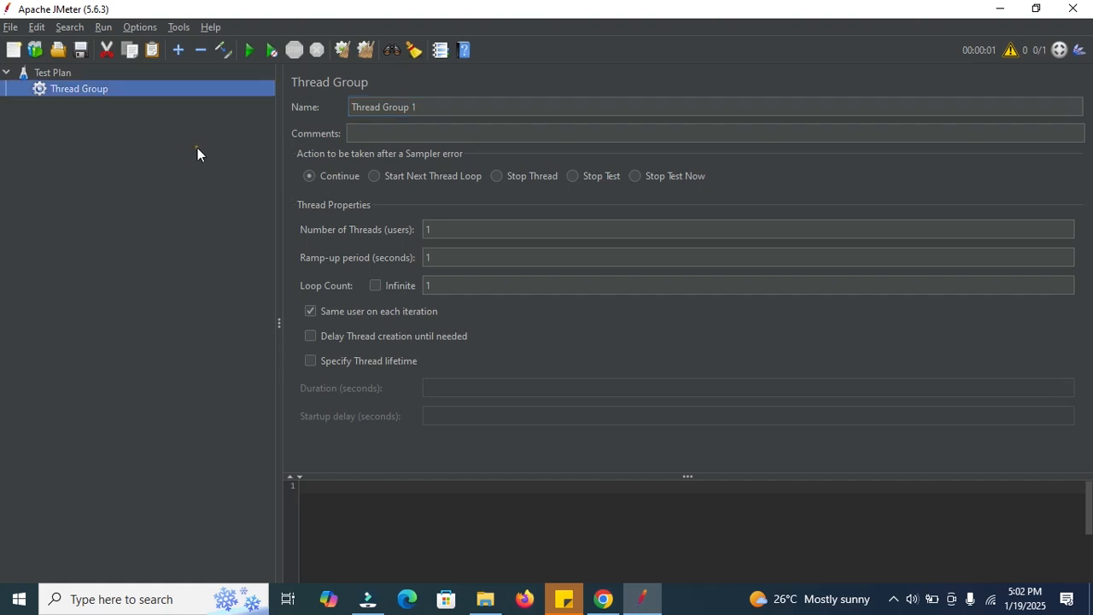
# Step: Add an HTTP Request sampler to Thread Group 1
pyautogui.rightClick(96, 88)
pyautogui.moveTo(166, 101)
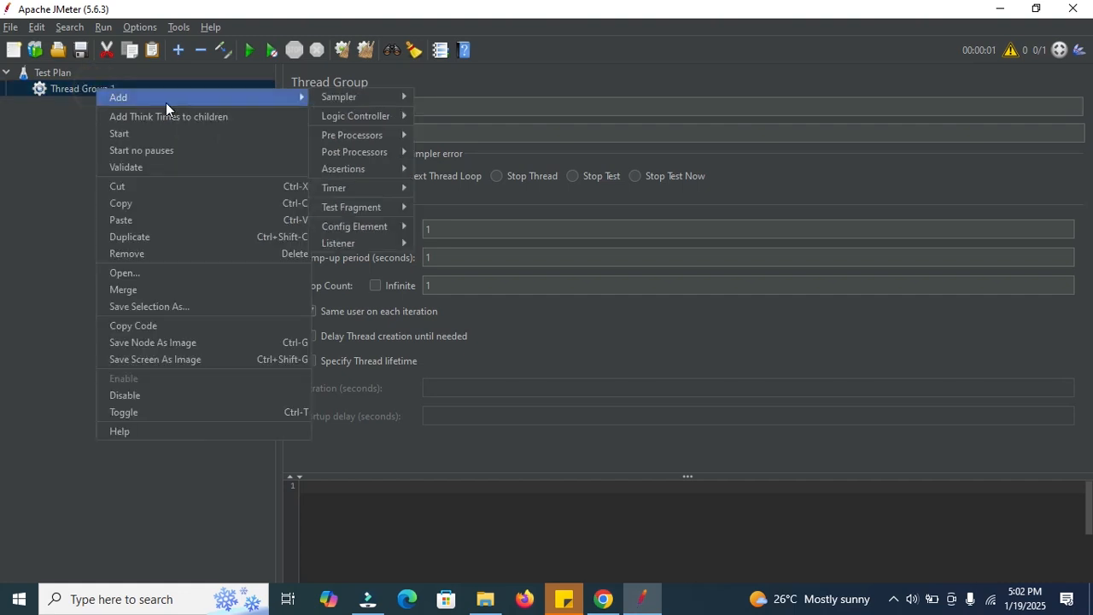
pyautogui.moveTo(339, 100)
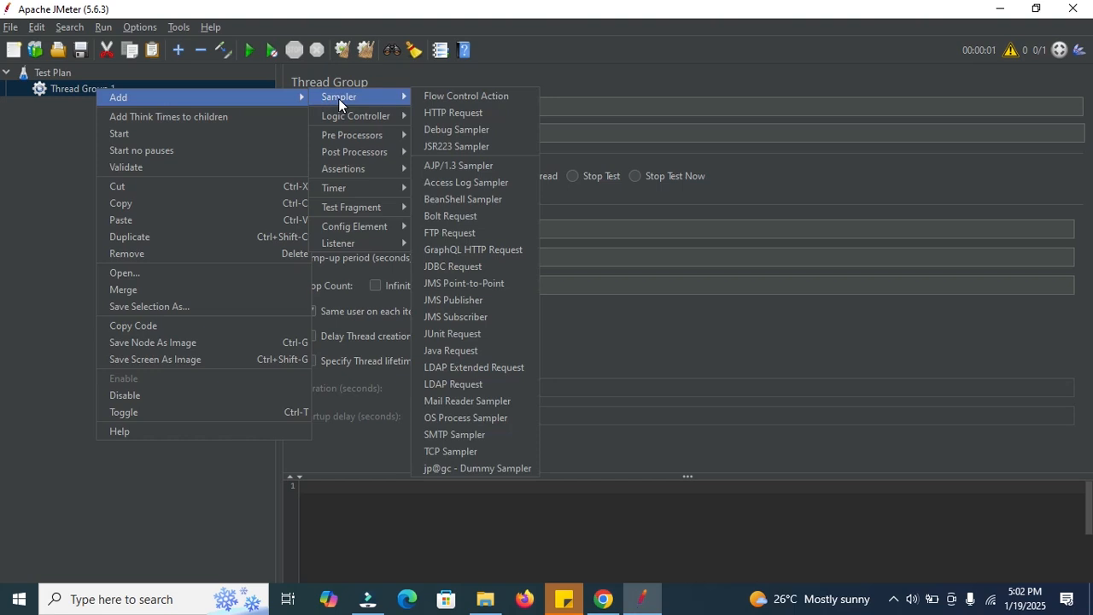
pyautogui.click(449, 112)
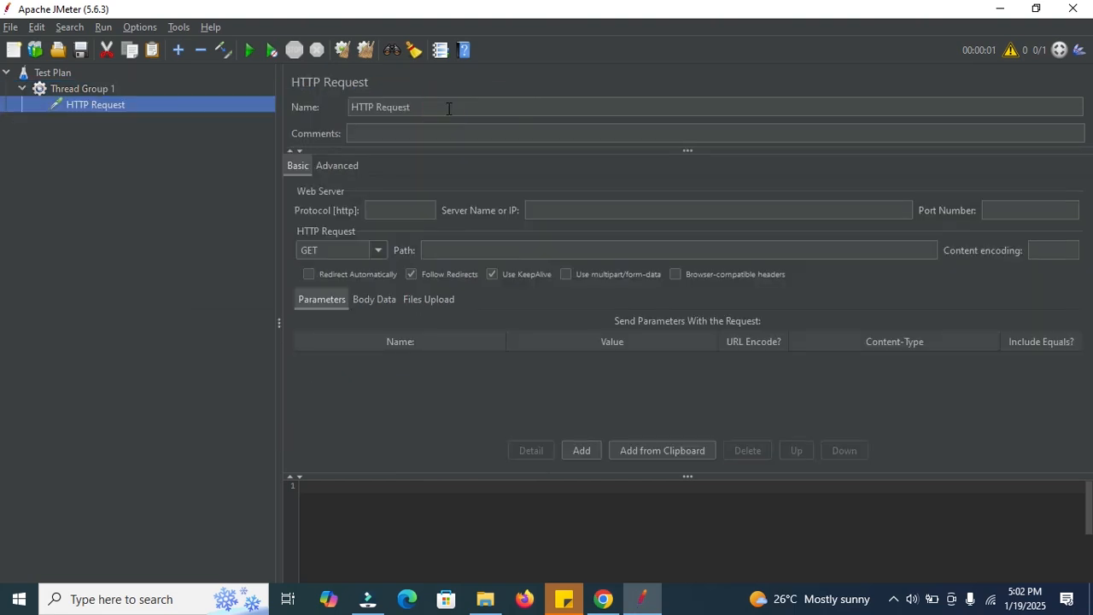
# Step: Examine the HTTP Request's basic and advanced settings, including the request methods, client implementations and timeout fields
pyautogui.click(343, 169)
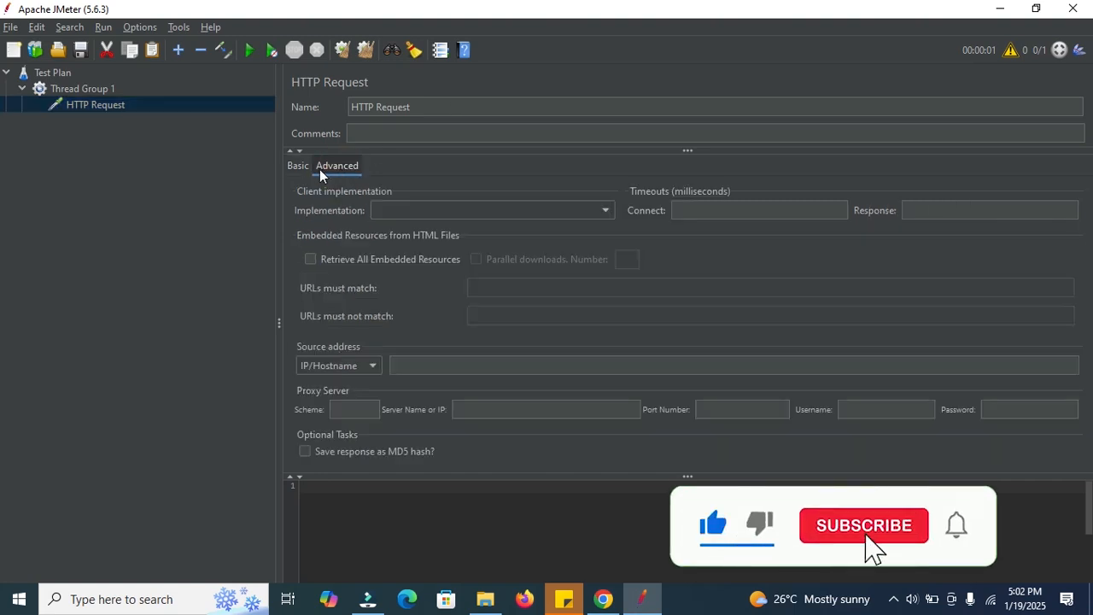
pyautogui.click(296, 167)
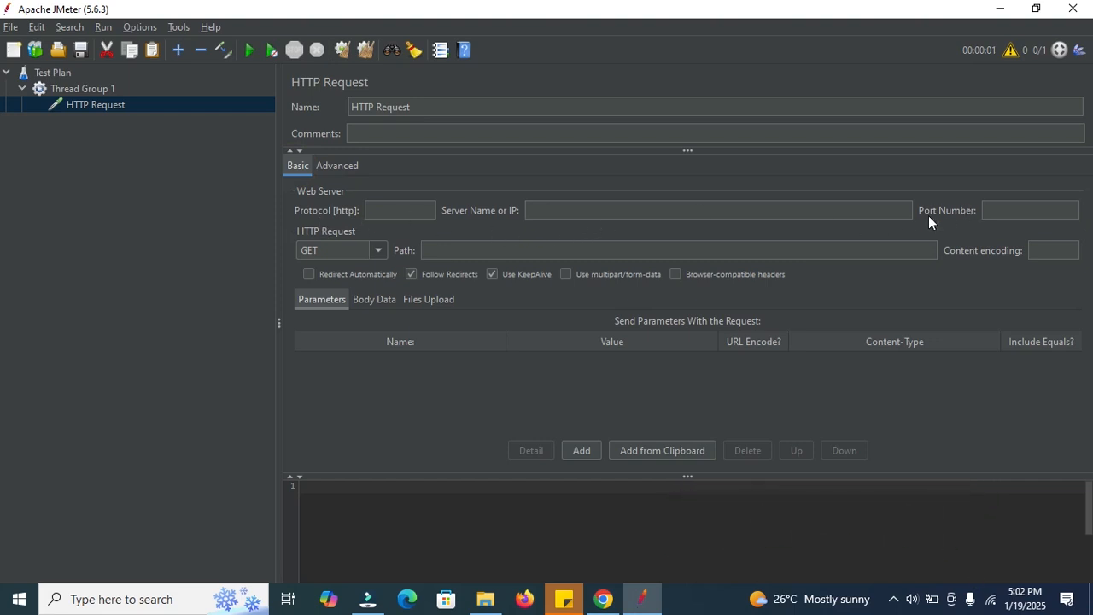
pyautogui.click(378, 250)
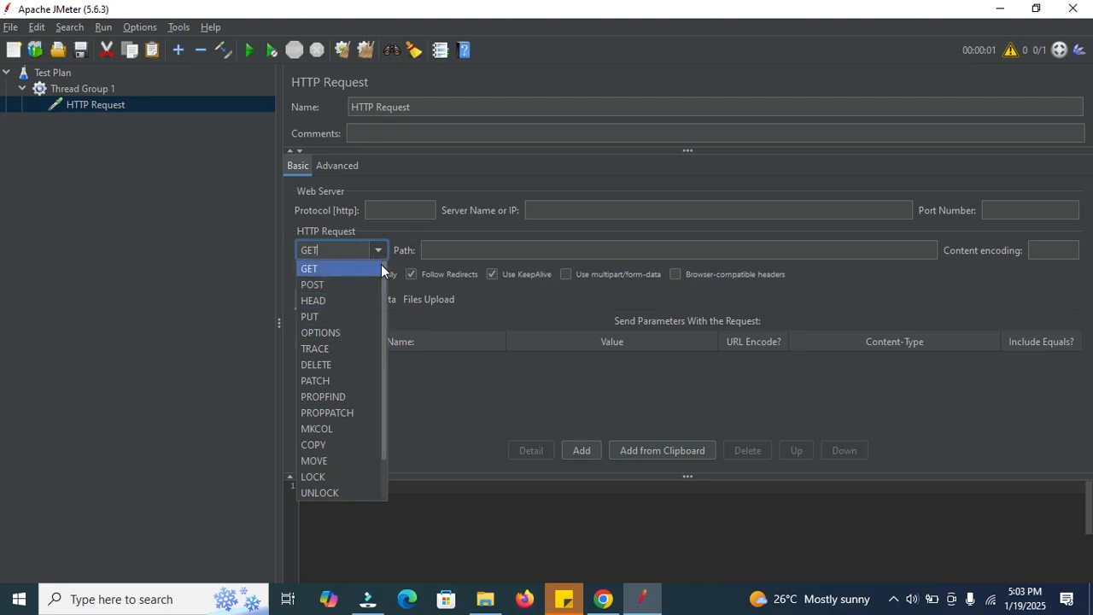
pyautogui.click(338, 165)
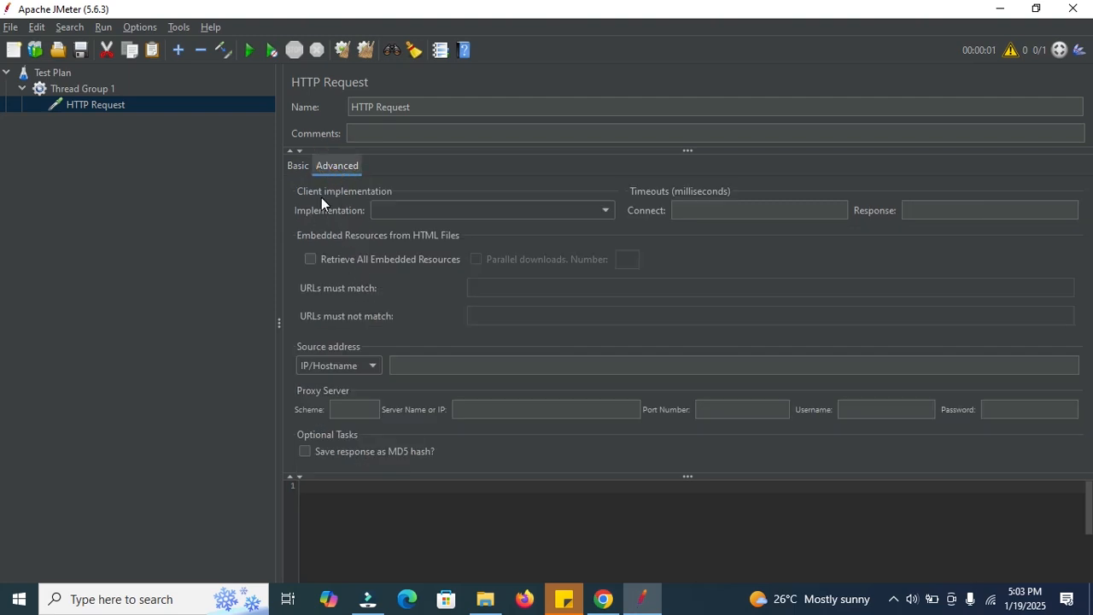
pyautogui.click(520, 212)
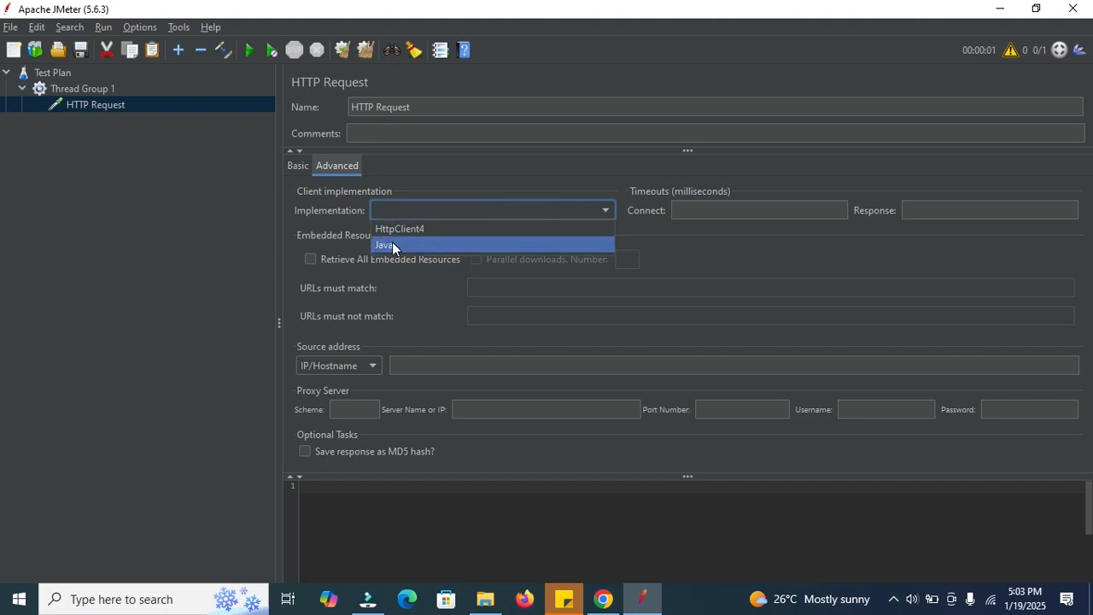
pyautogui.click(761, 210)
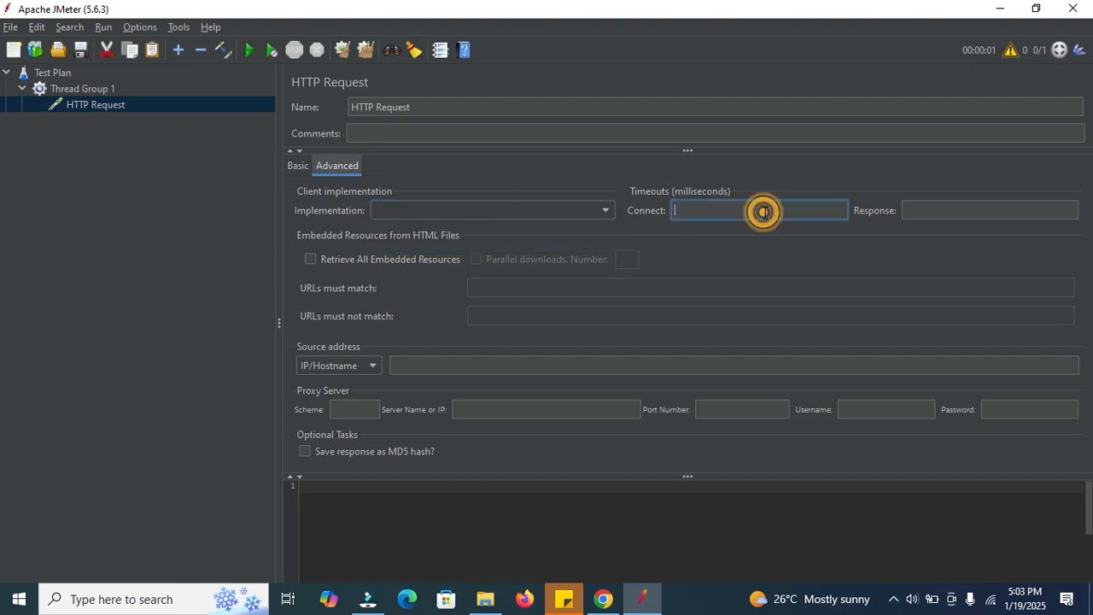
pyautogui.click(967, 207)
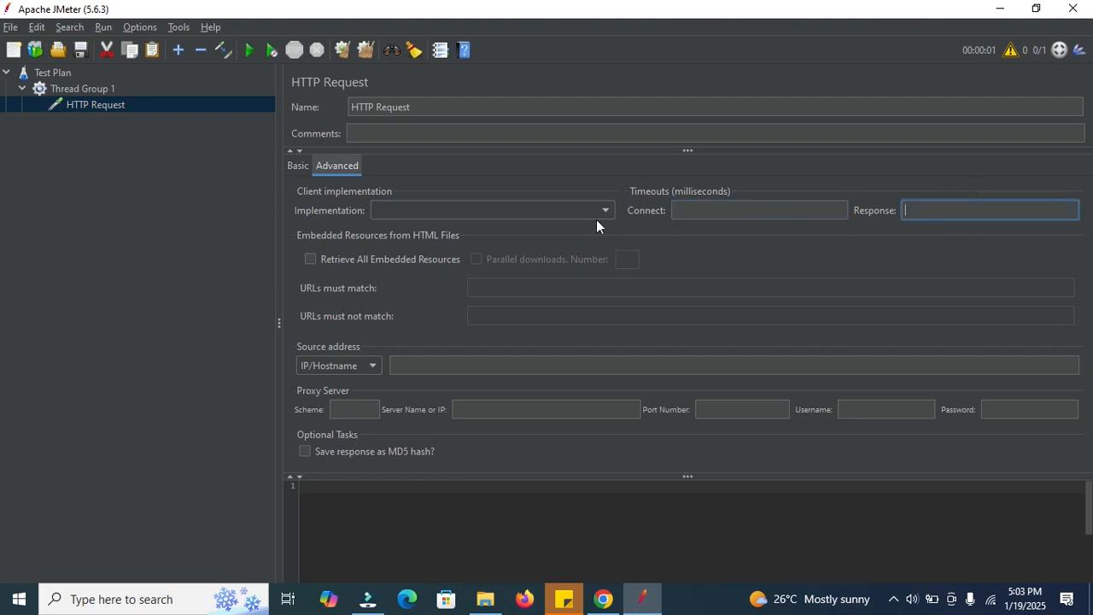
pyautogui.click(84, 103)
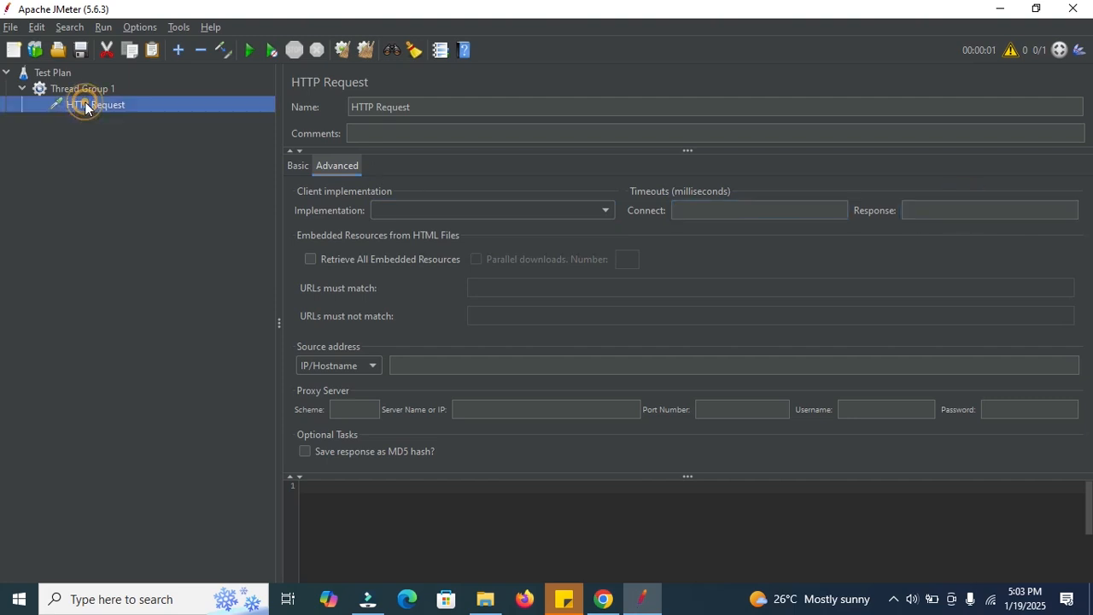
pyautogui.click(298, 166)
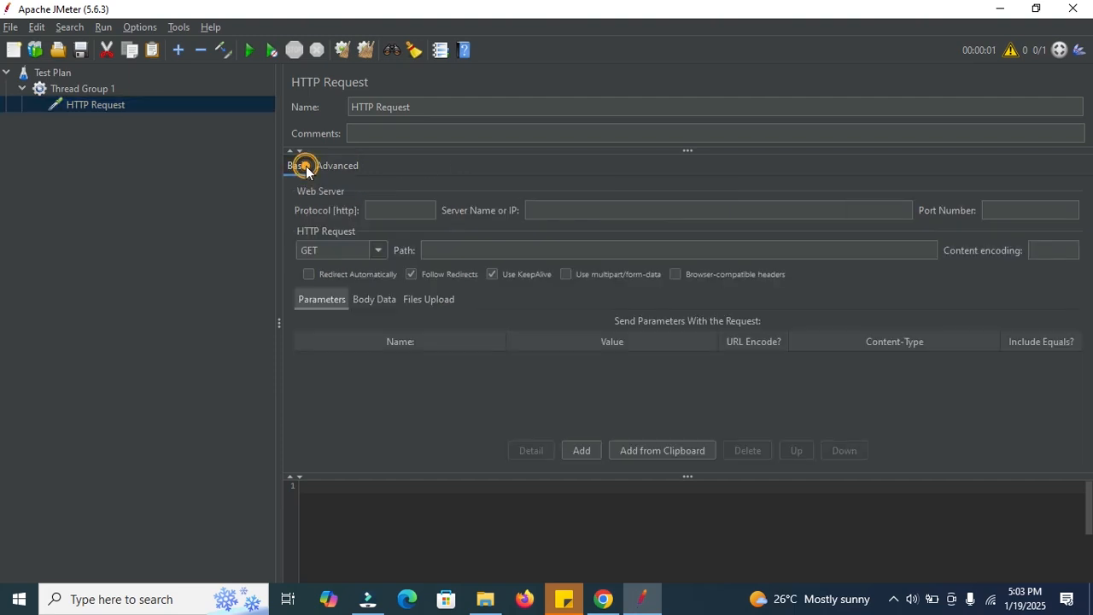
pyautogui.click(603, 599)
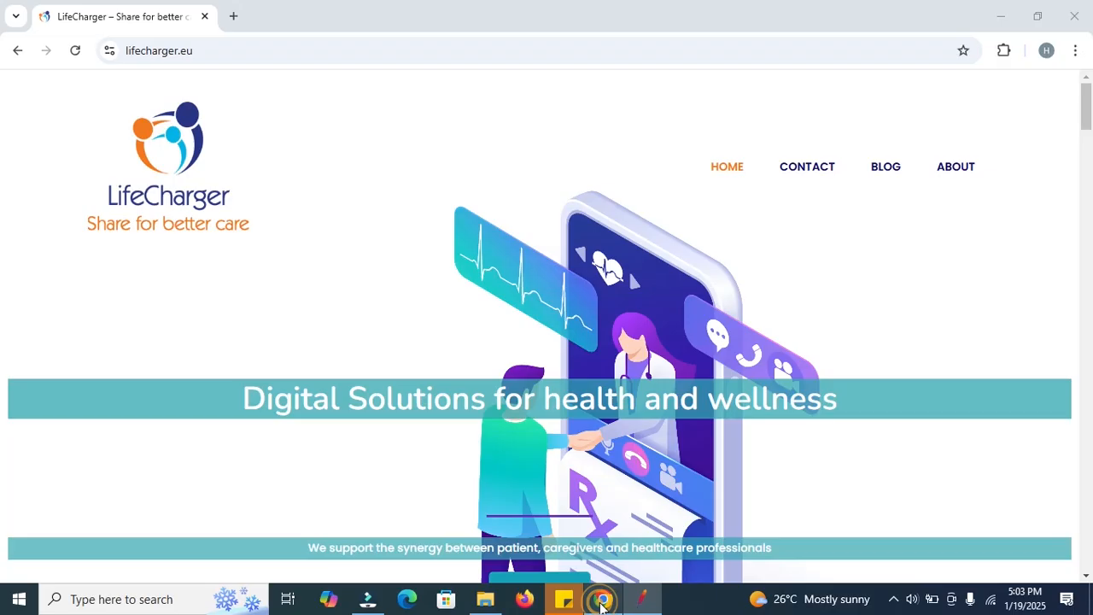
pyautogui.click(159, 49)
pyautogui.click(256, 53)
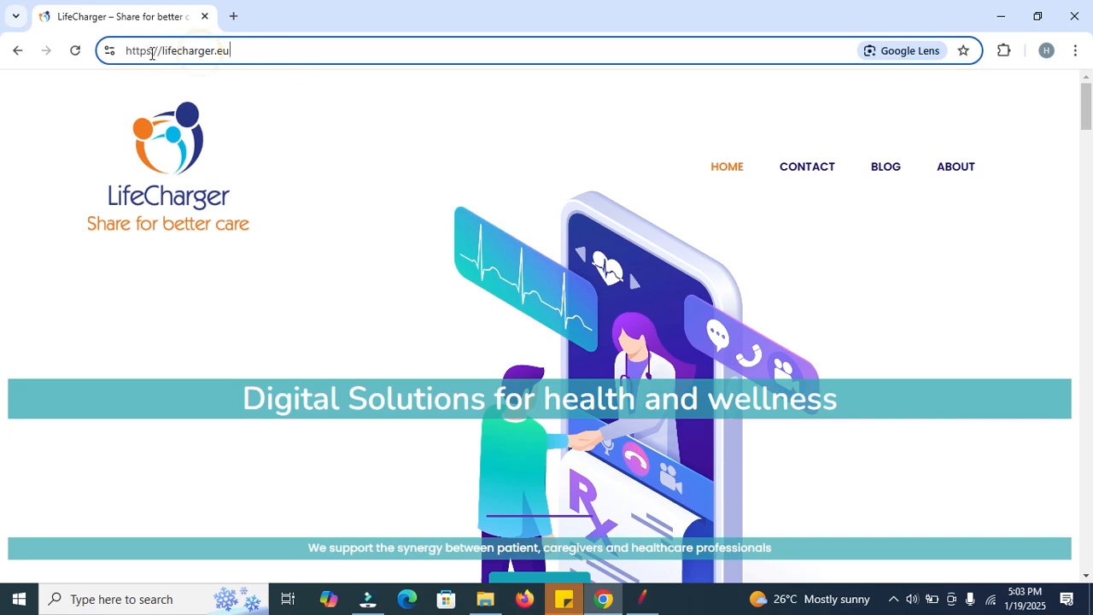
pyautogui.moveTo(244, 51); pyautogui.dragTo(163, 52)
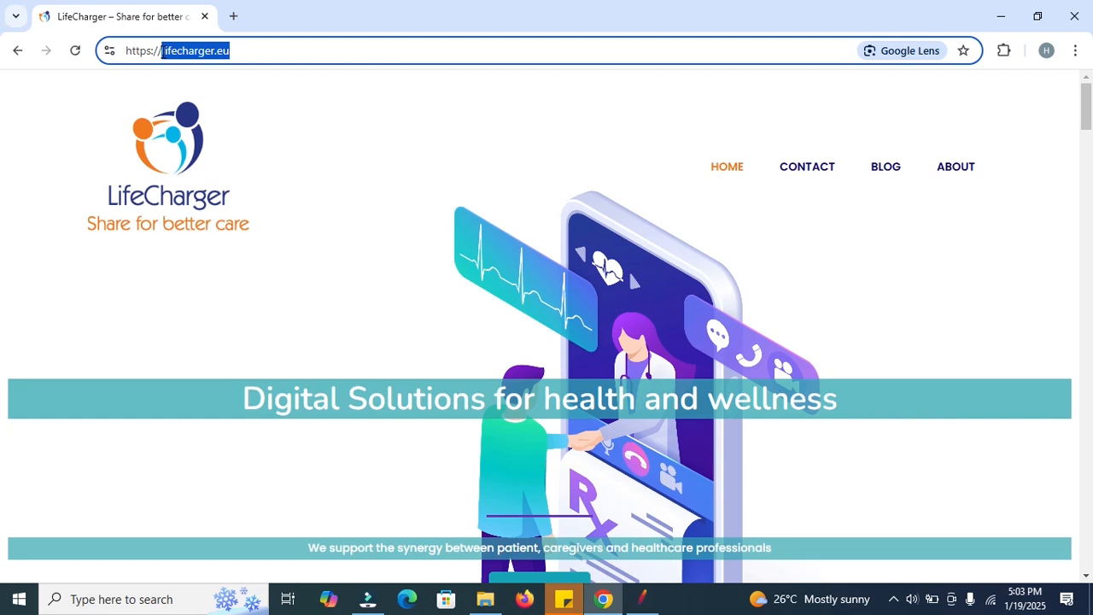
pyautogui.moveTo(161, 51); pyautogui.dragTo(158, 51)
pyautogui.hotkey('ctrl', 'c')
pyautogui.click(645, 602)
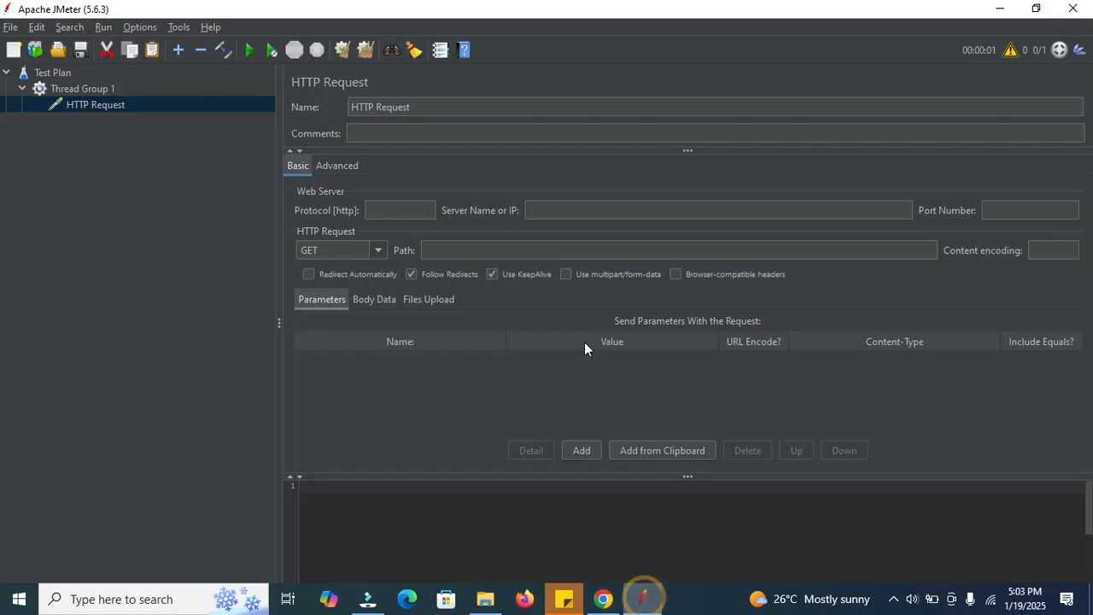
pyautogui.click(555, 207)
pyautogui.hotkey('ctrl', 'v')
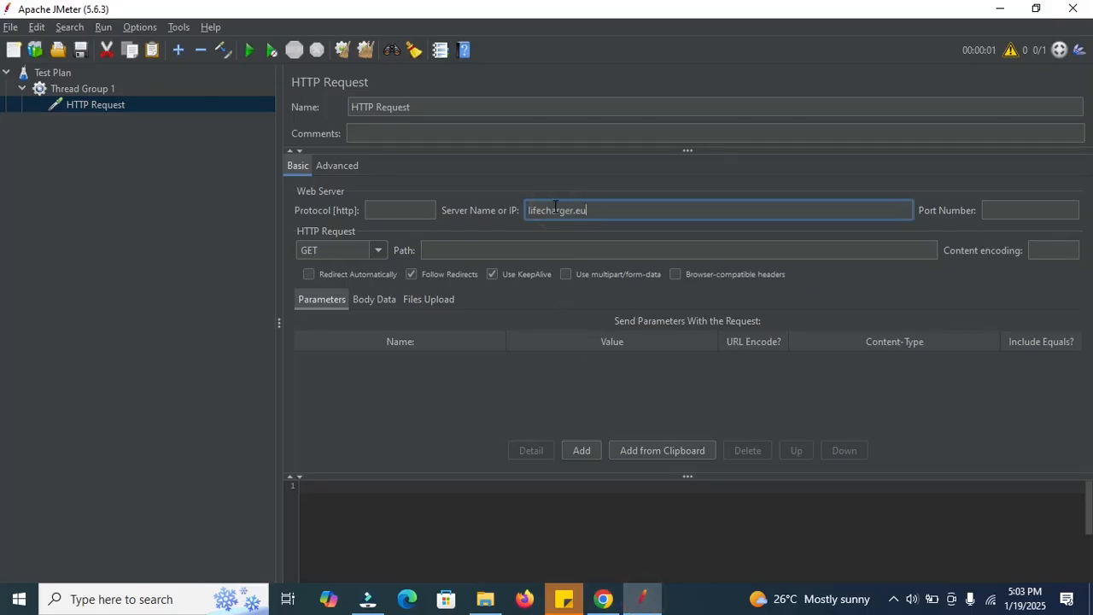
pyautogui.click(403, 210)
pyautogui.write('https')
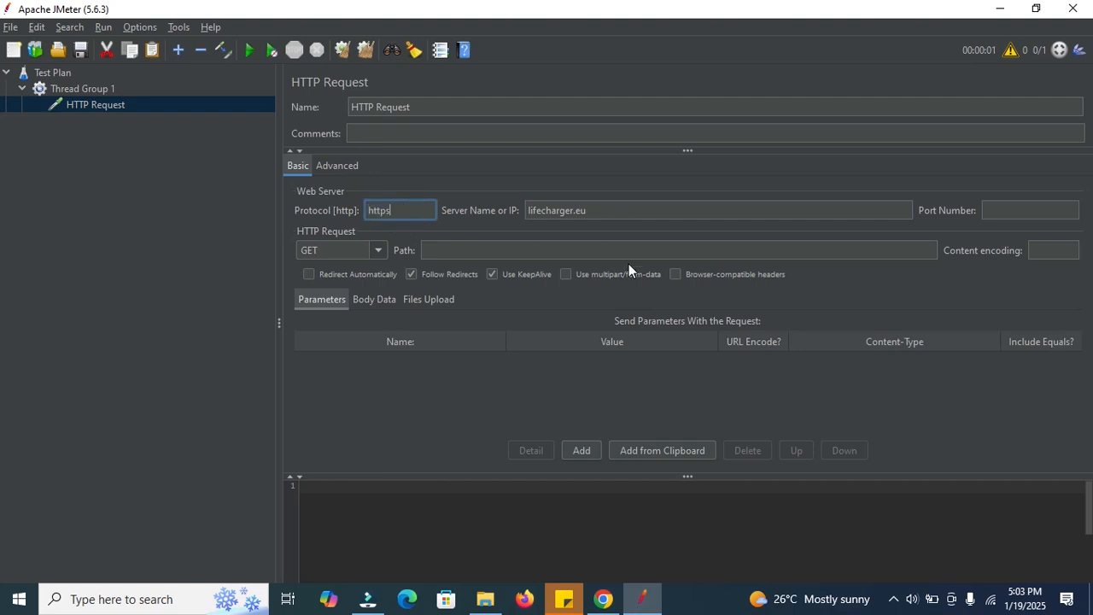
pyautogui.click(603, 599)
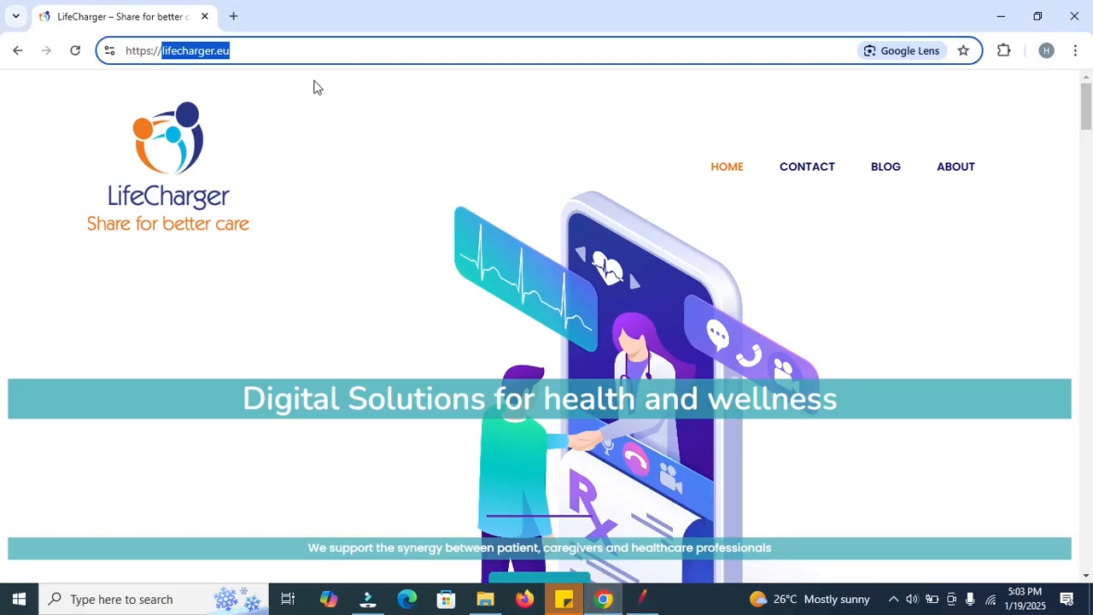
pyautogui.click(1001, 15)
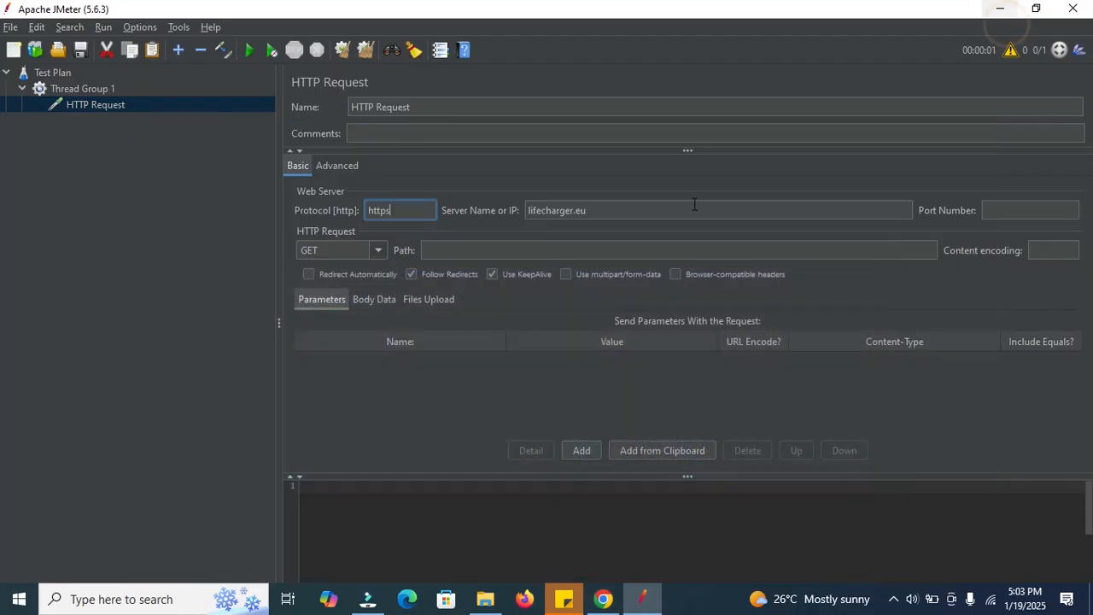
pyautogui.click(474, 248)
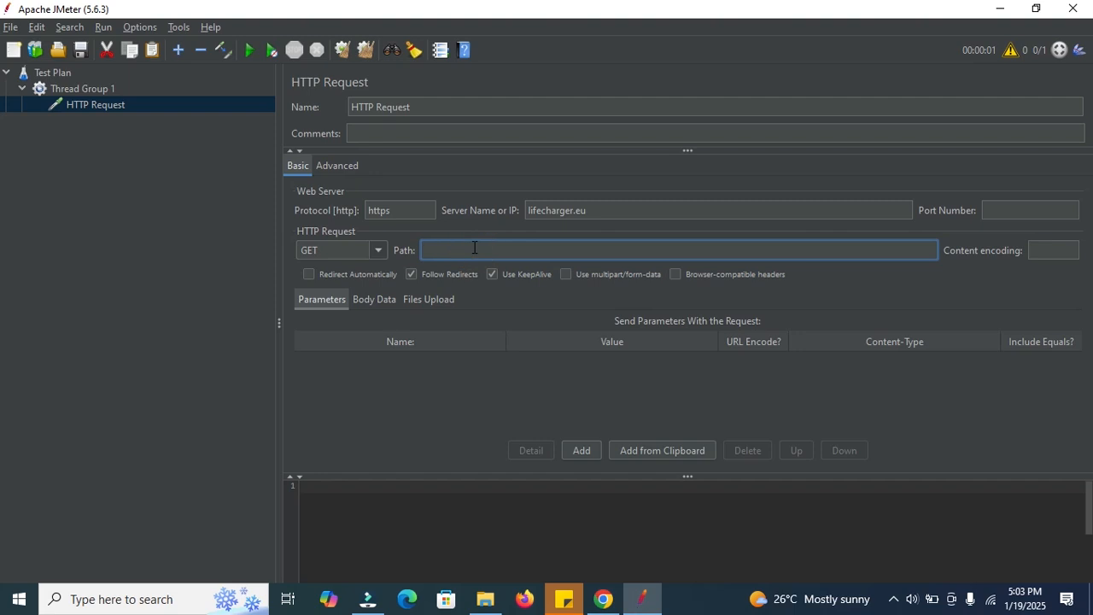
pyautogui.click(81, 88)
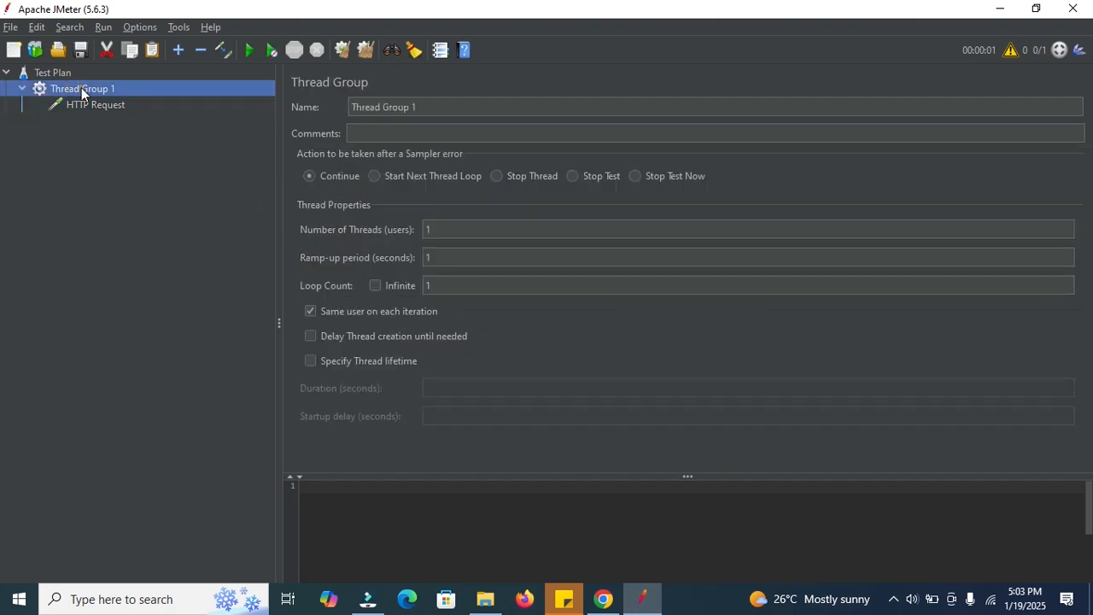
pyautogui.rightClick(81, 87)
pyautogui.moveTo(190, 99)
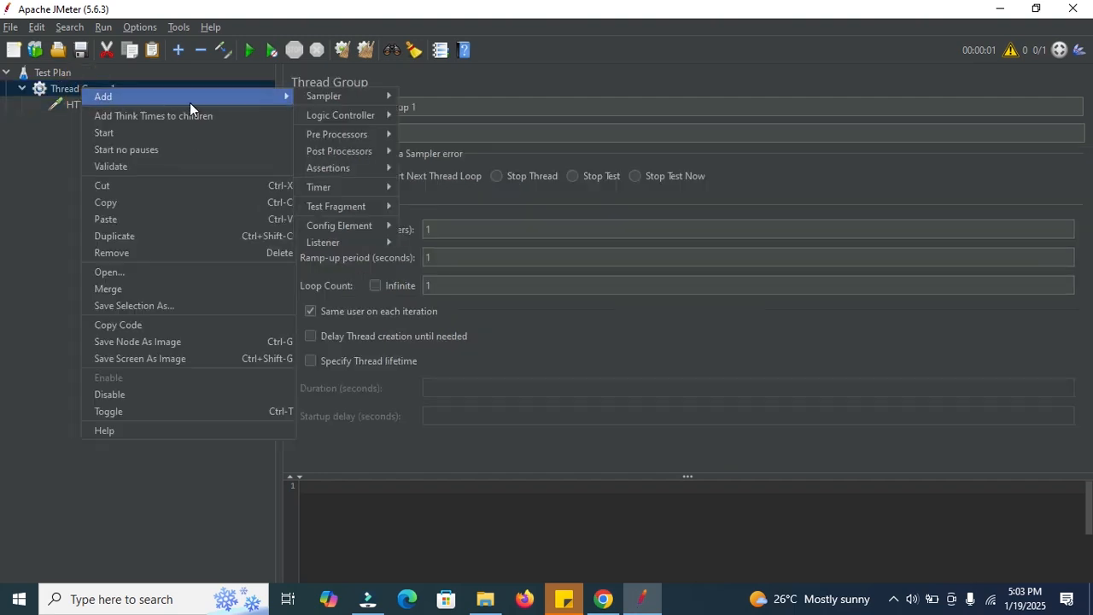
pyautogui.click(456, 76)
# Step: Rename the HTTP Request sampler as "Home"
pyautogui.click(88, 103)
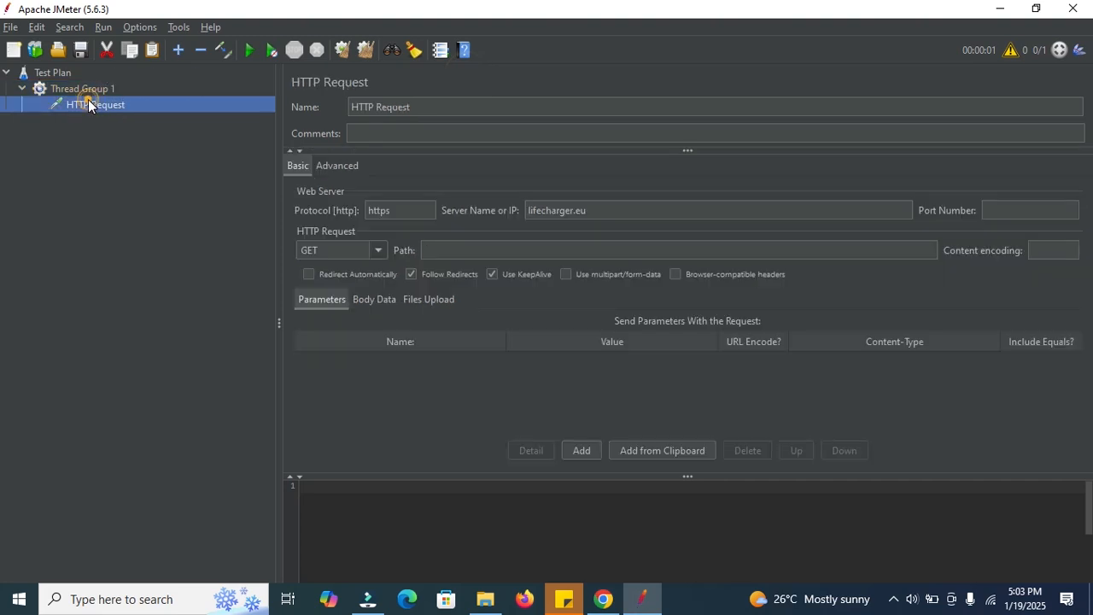
pyautogui.click(416, 106)
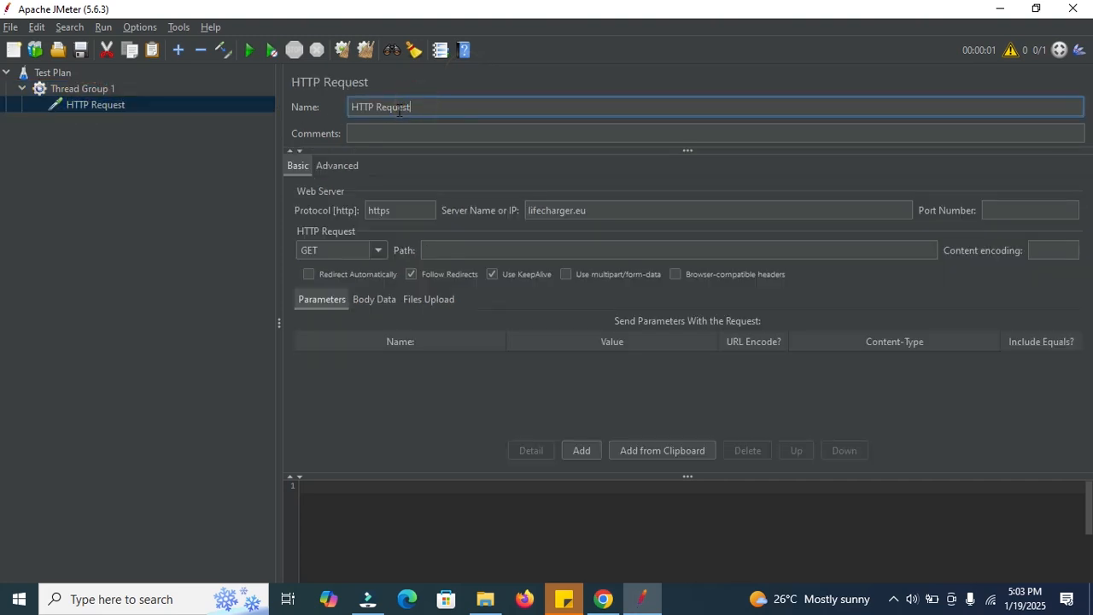
pyautogui.press('BackSpace')
pyautogui.press('BackSpace')
pyautogui.press('BackSpace')
pyautogui.press('BackSpace')
pyautogui.press('BackSpace')
pyautogui.press('BackSpace')
pyautogui.press('BackSpace')
pyautogui.press('BackSpace')
pyautogui.press('BackSpace')
pyautogui.press('BackSpace')
pyautogui.press('BackSpace')
pyautogui.press('BackSpace')
pyautogui.write('Home')
pyautogui.click(90, 86)
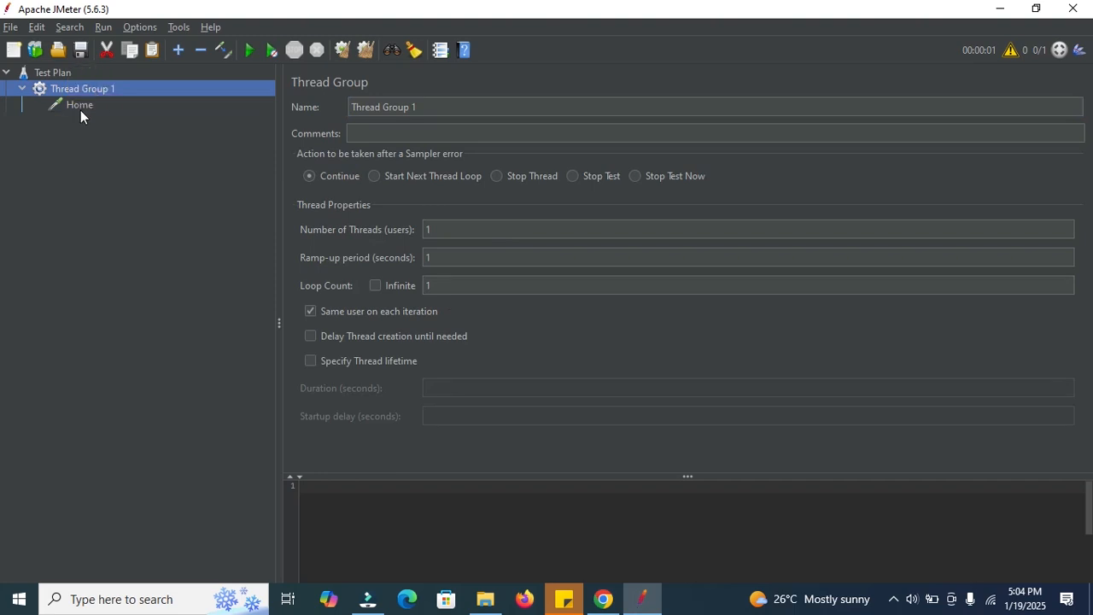
# Step: Add a View Results Tree listener to Thread Group 1
pyautogui.click(79, 106)
pyautogui.rightClick(79, 105)
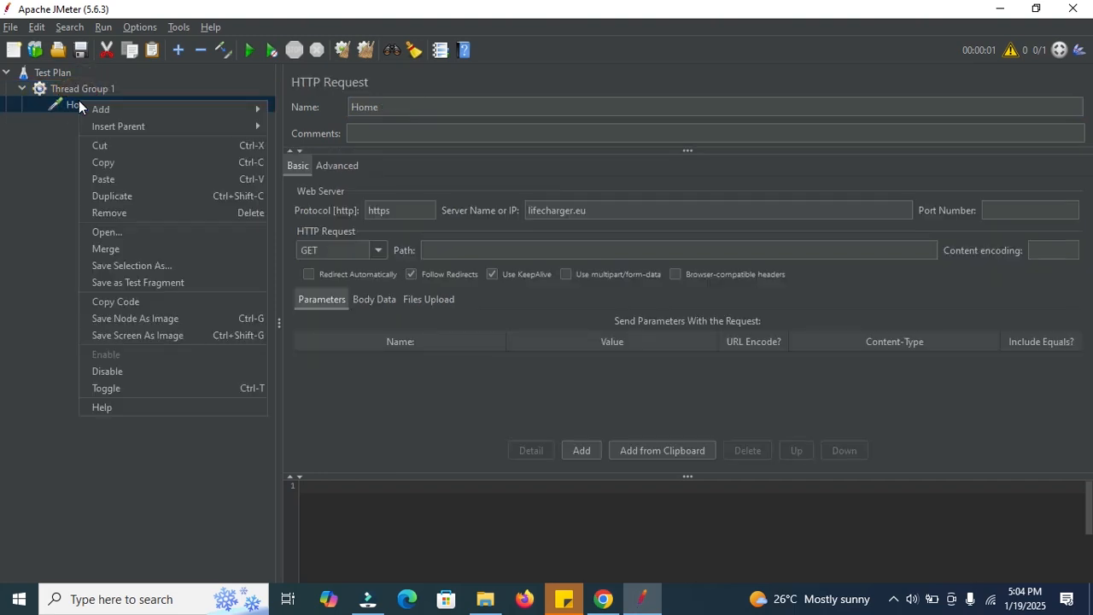
pyautogui.click(87, 90)
pyautogui.rightClick(87, 89)
pyautogui.moveTo(297, 102)
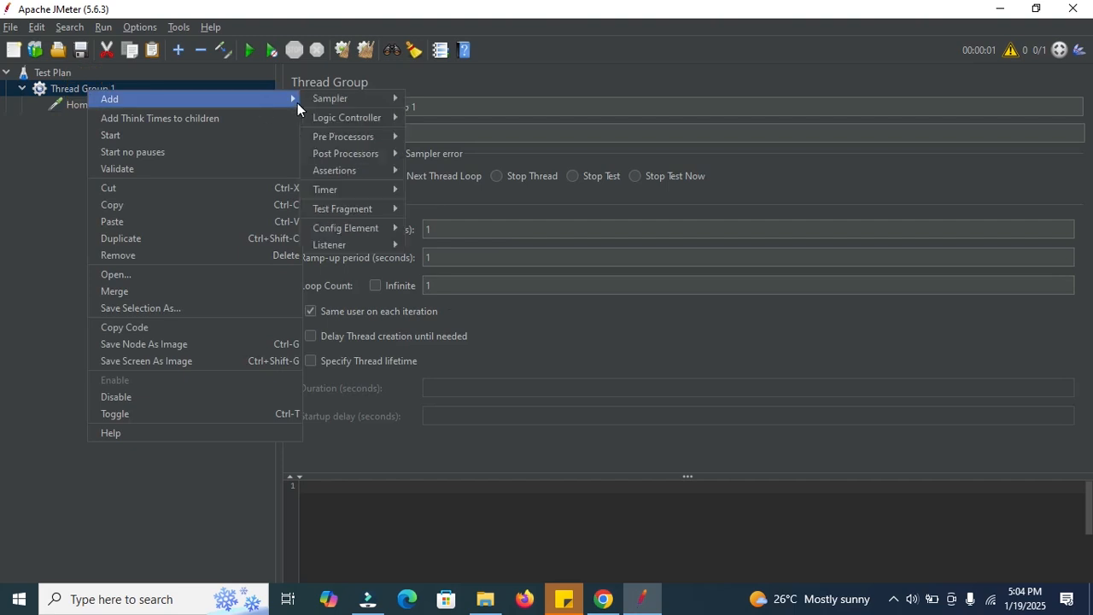
pyautogui.moveTo(346, 244)
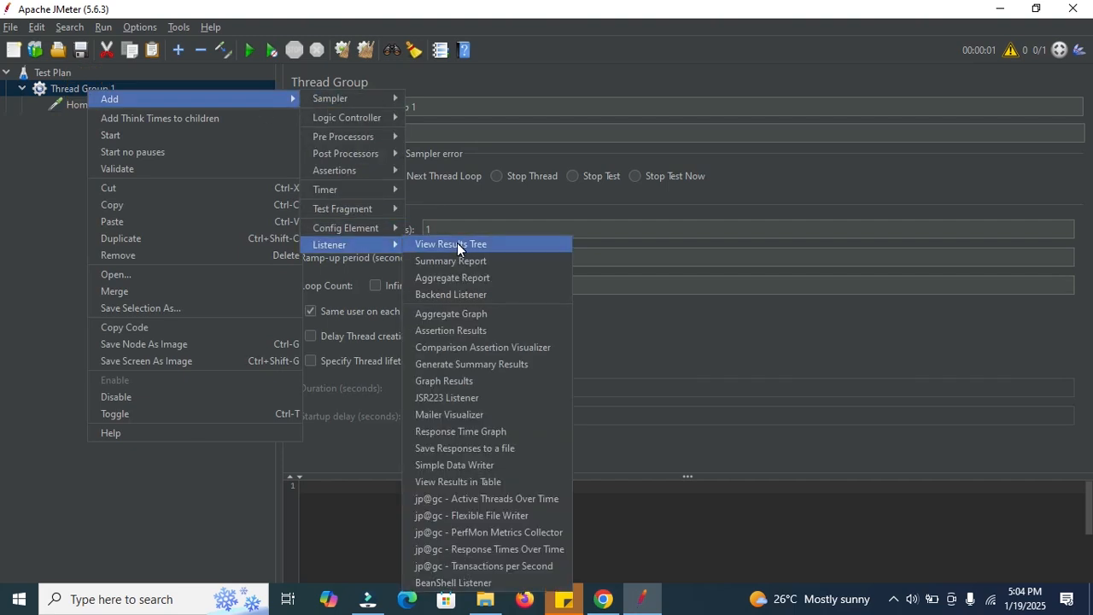
pyautogui.click(457, 244)
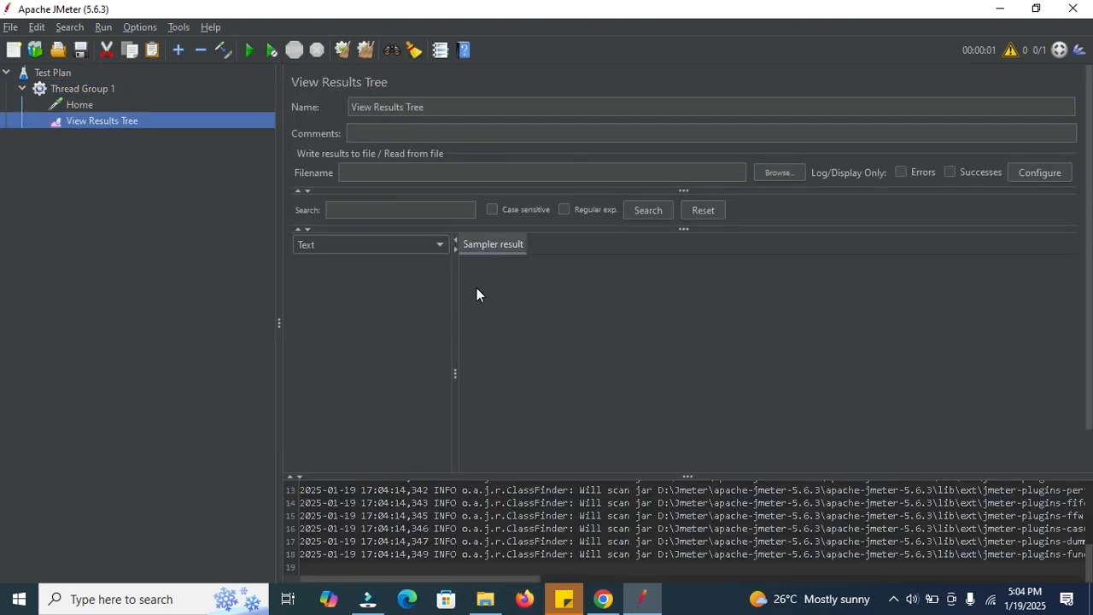
# Step: Clear all existing results and log output
pyautogui.rightClick(611, 545)
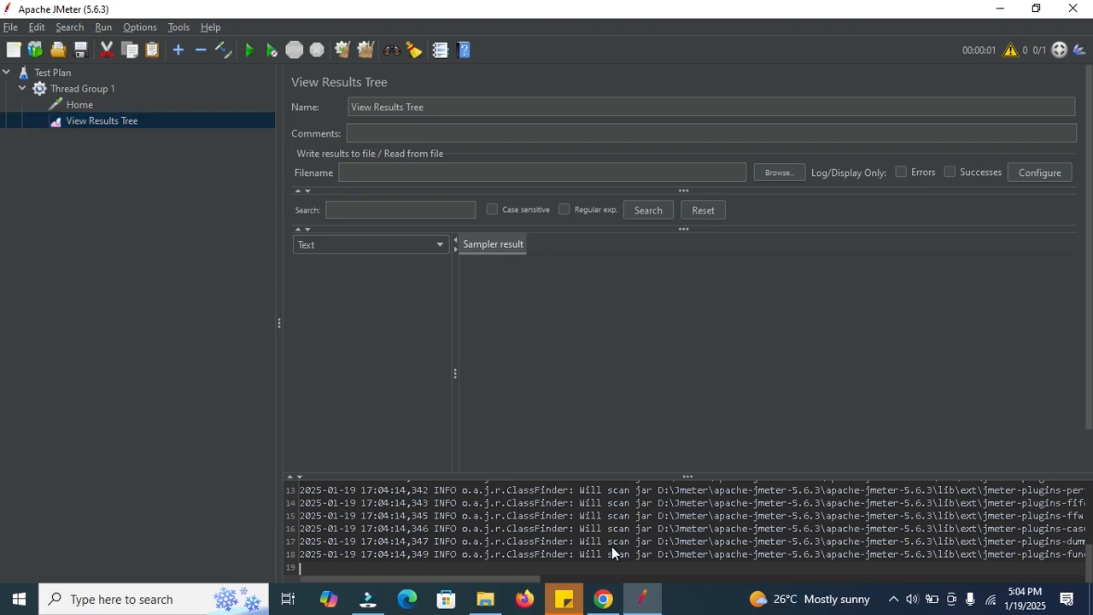
pyautogui.click(363, 48)
pyautogui.click(363, 48)
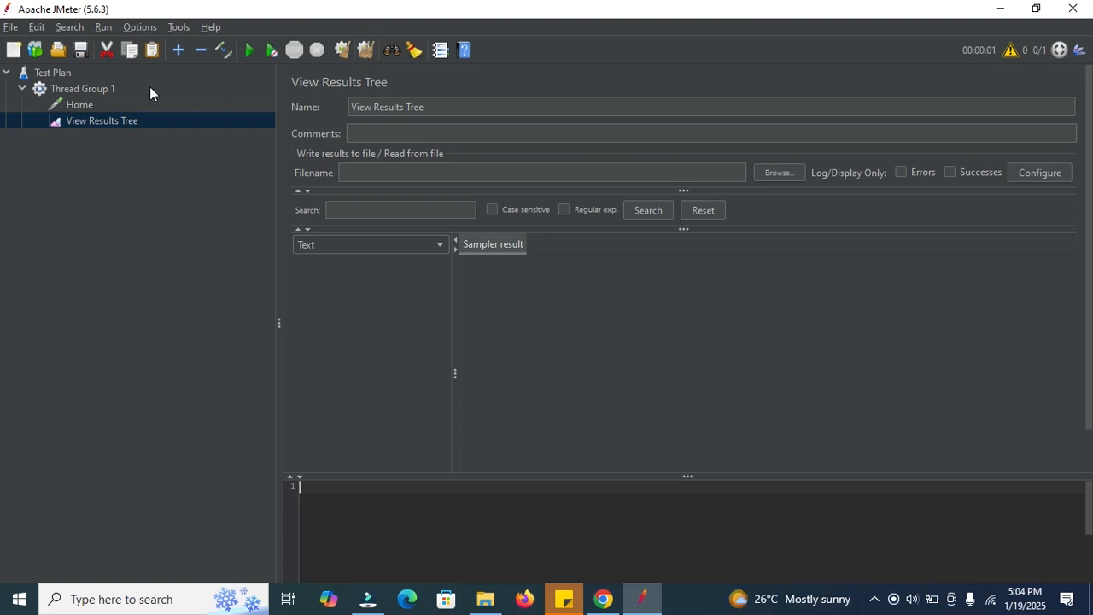
# Step: Run the test and save the plan as Lifecharger.jmx in the bin folder, overwriting the existing file
pyautogui.click(249, 51)
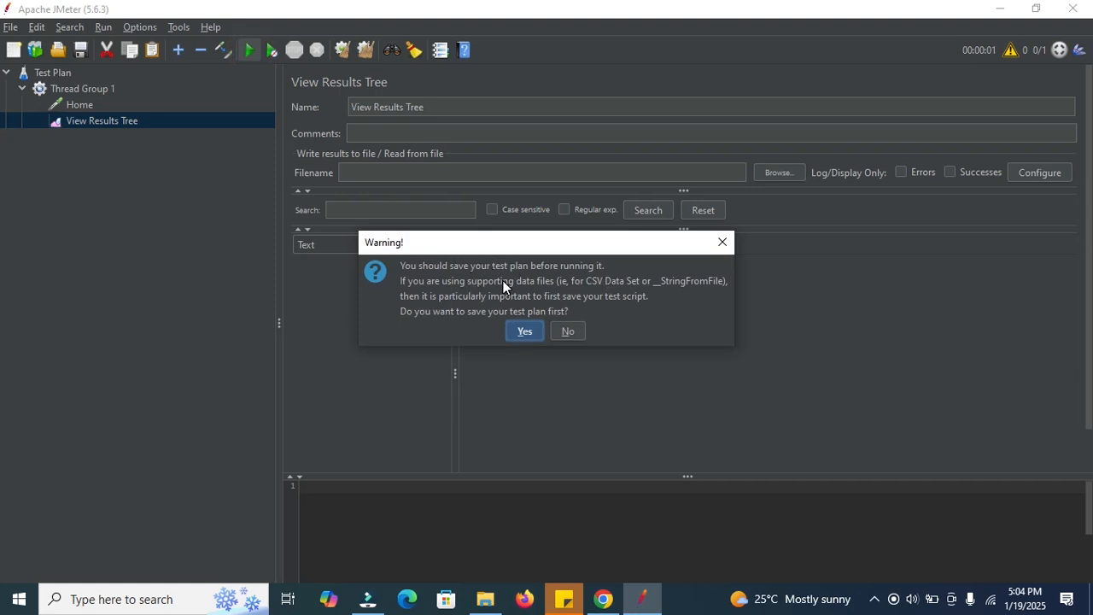
pyautogui.click(522, 332)
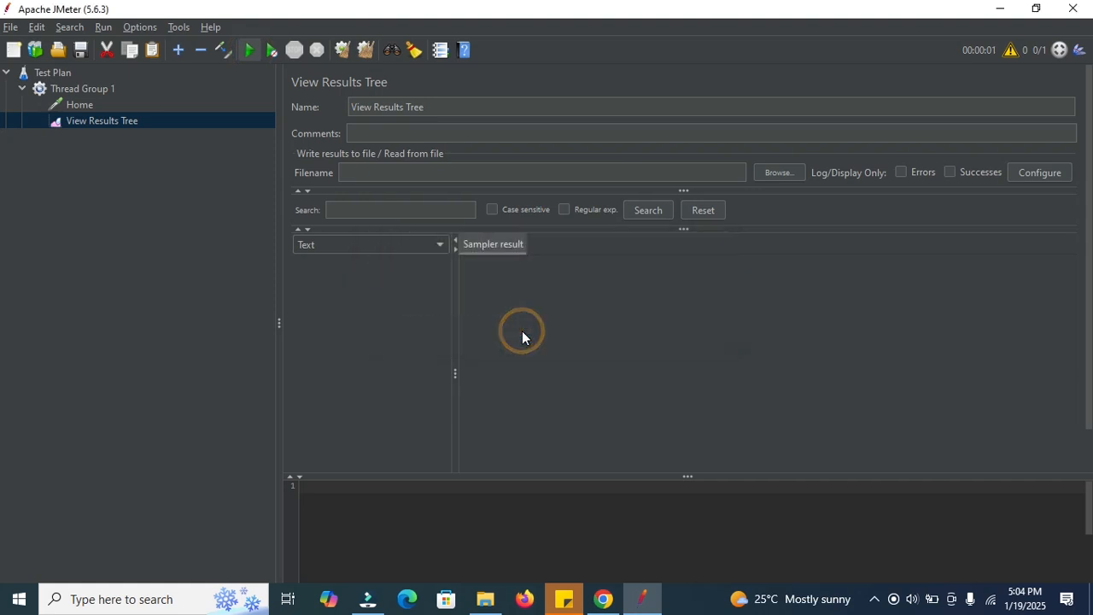
pyautogui.click(475, 370)
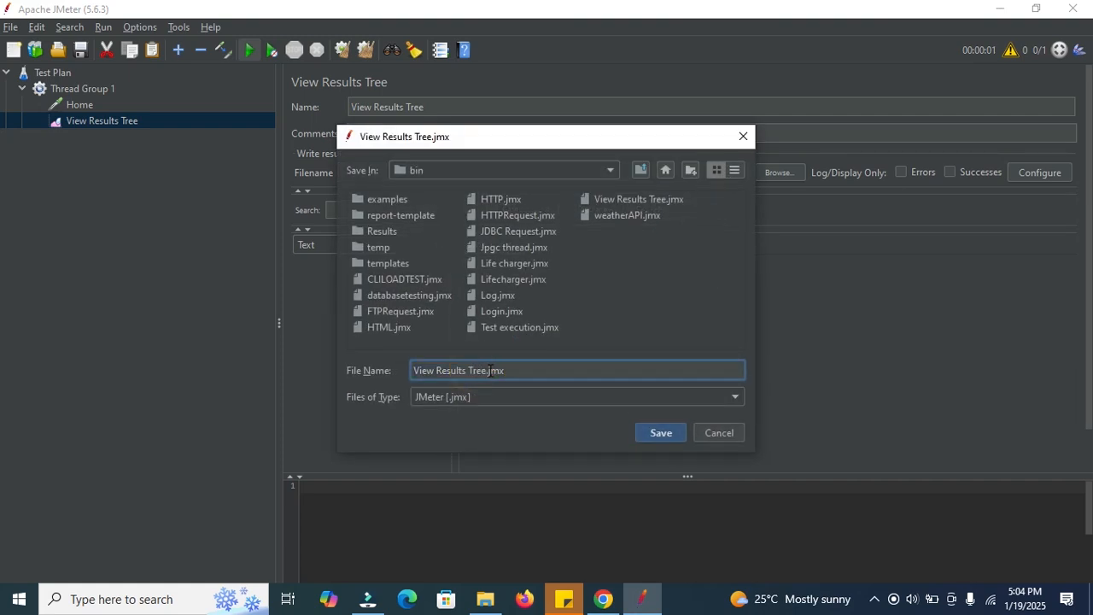
pyautogui.moveTo(488, 370); pyautogui.dragTo(401, 365)
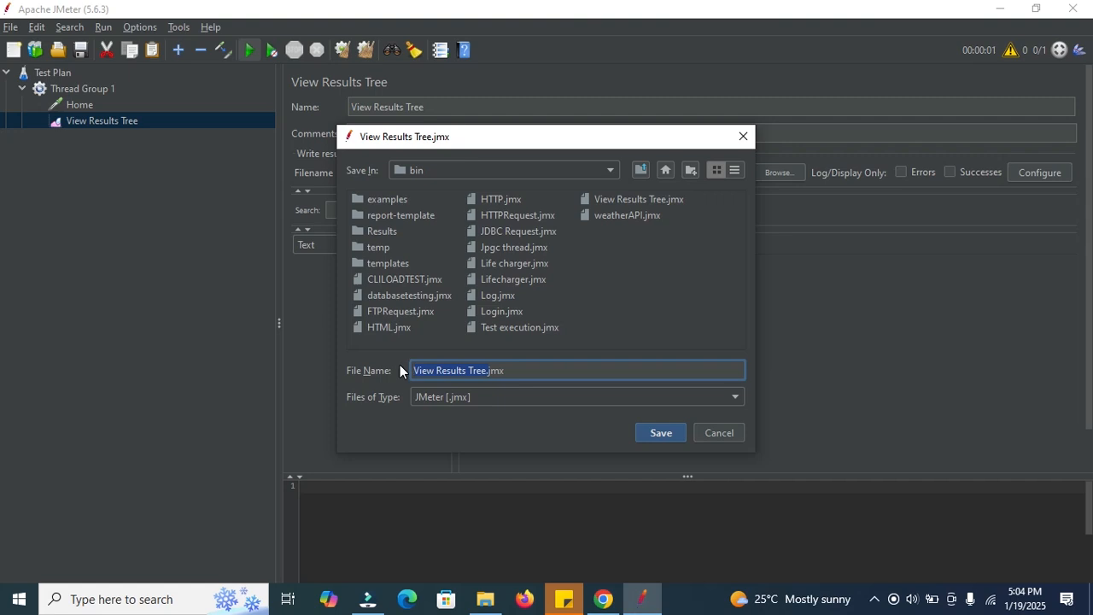
pyautogui.write('Lifecharger.')
pyautogui.click(661, 435)
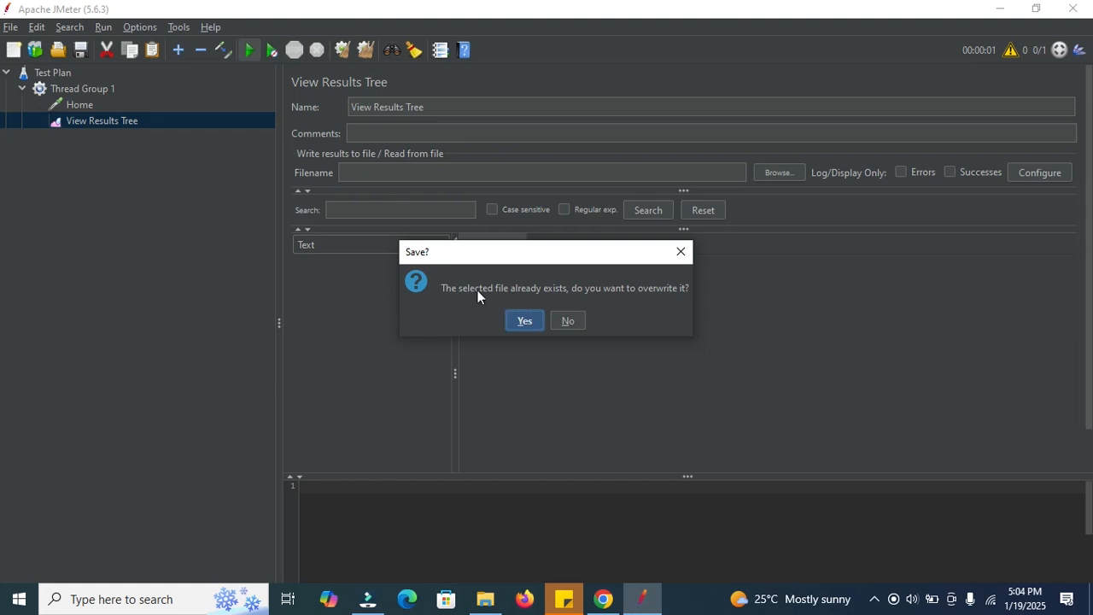
pyautogui.press('Return')
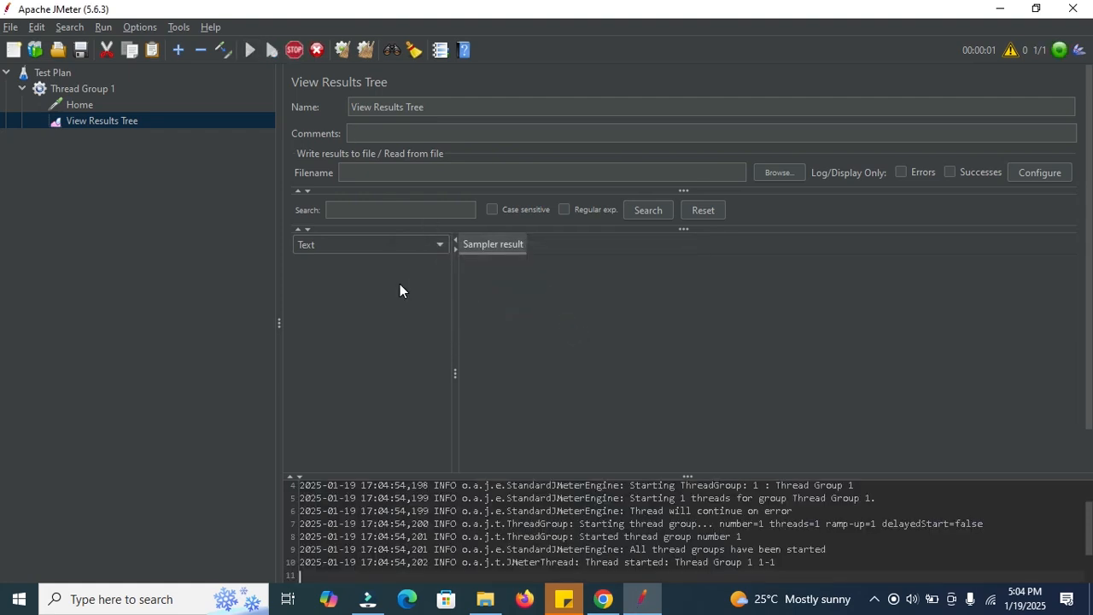
# Step: Examine the Home request's sampler result, request body and run log in the View Results Tree
pyautogui.click(333, 264)
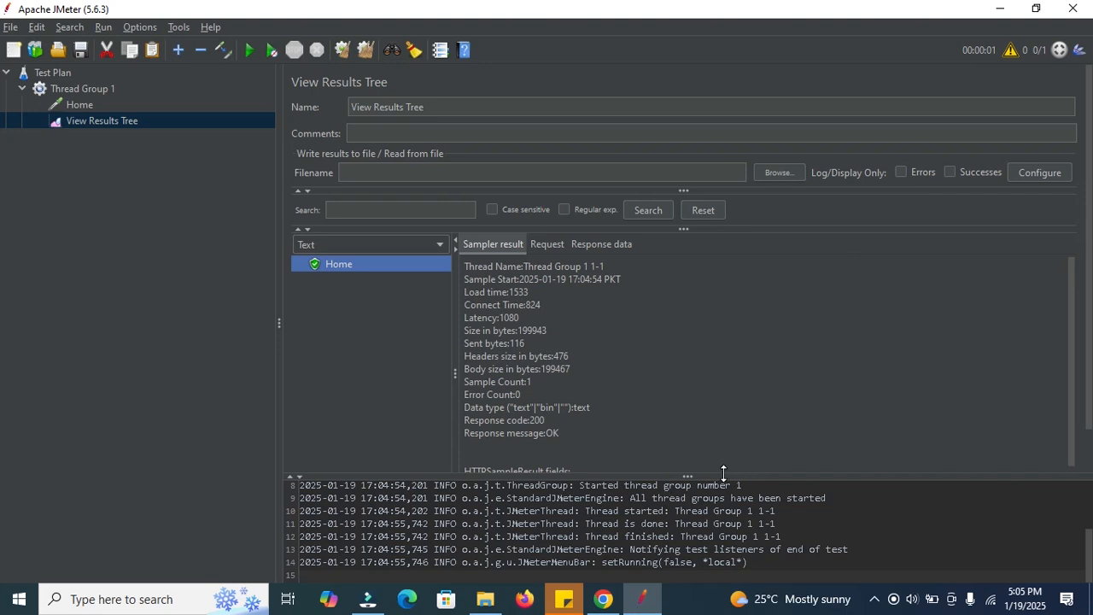
pyautogui.moveTo(717, 475); pyautogui.dragTo(708, 345)
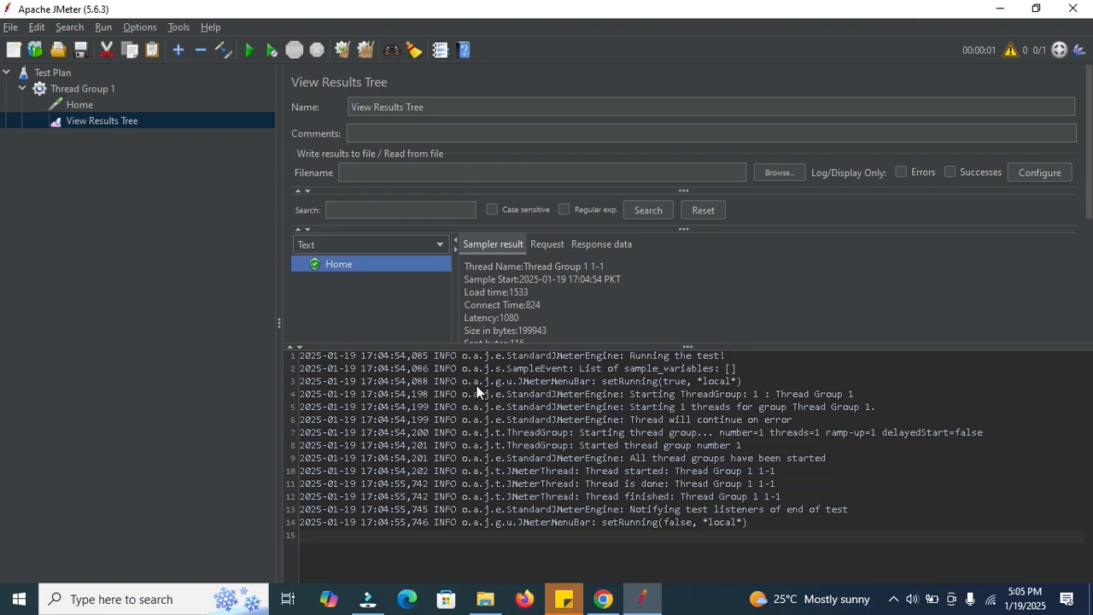
pyautogui.moveTo(799, 514); pyautogui.dragTo(474, 369)
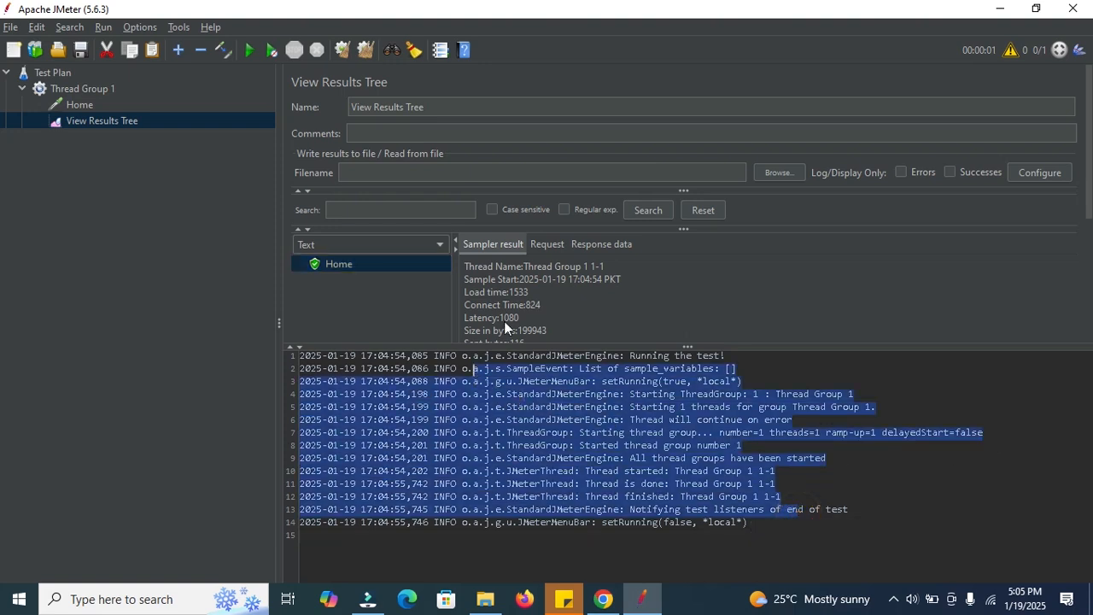
pyautogui.click(548, 244)
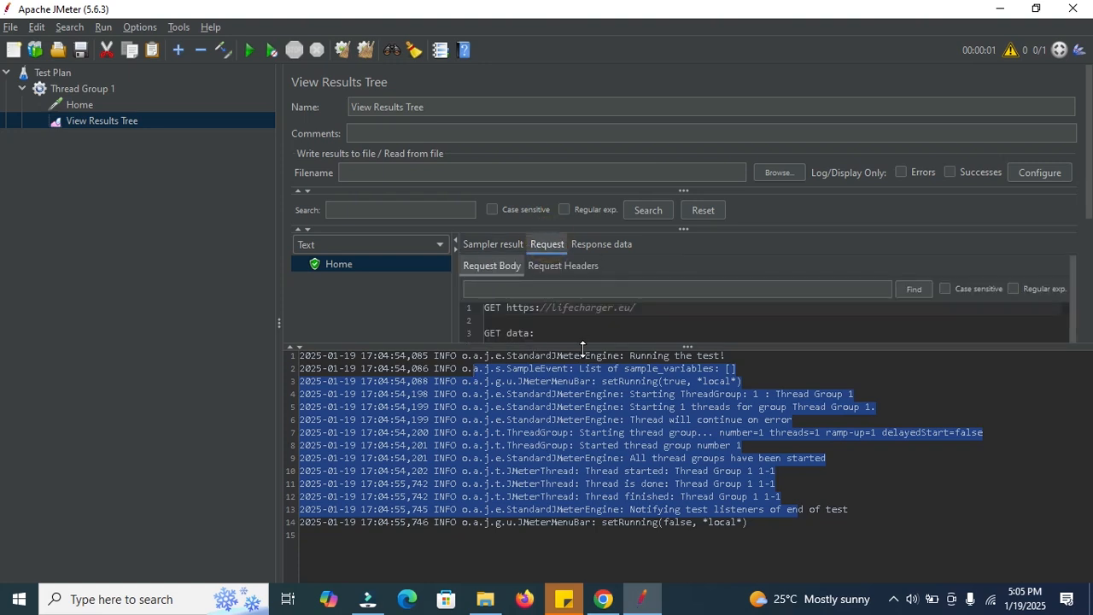
pyautogui.moveTo(583, 349); pyautogui.dragTo(602, 478)
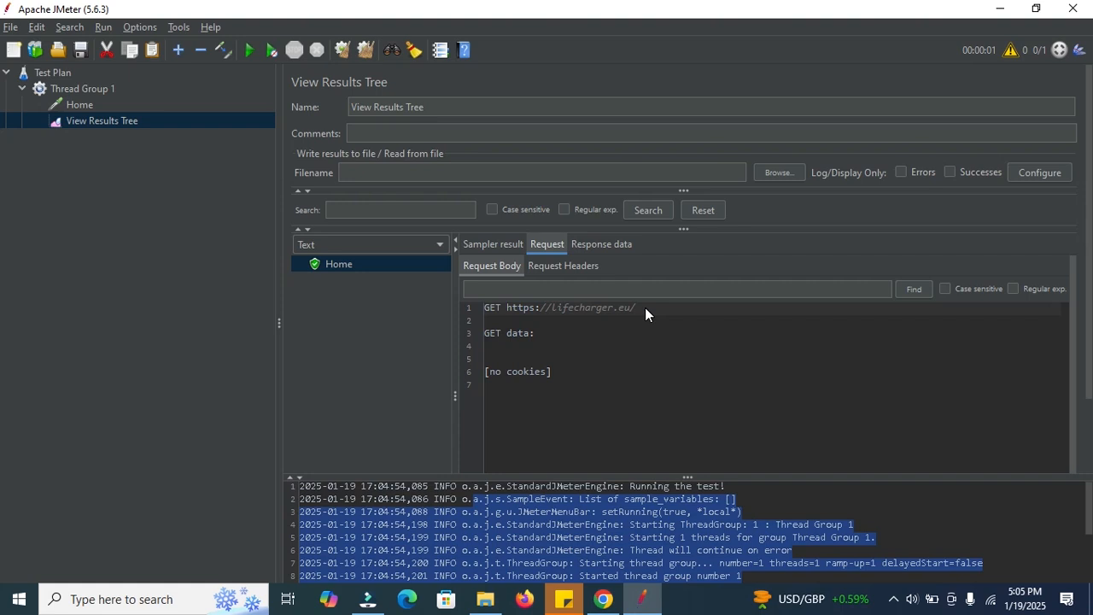
pyautogui.click(1010, 51)
pyautogui.click(1010, 51)
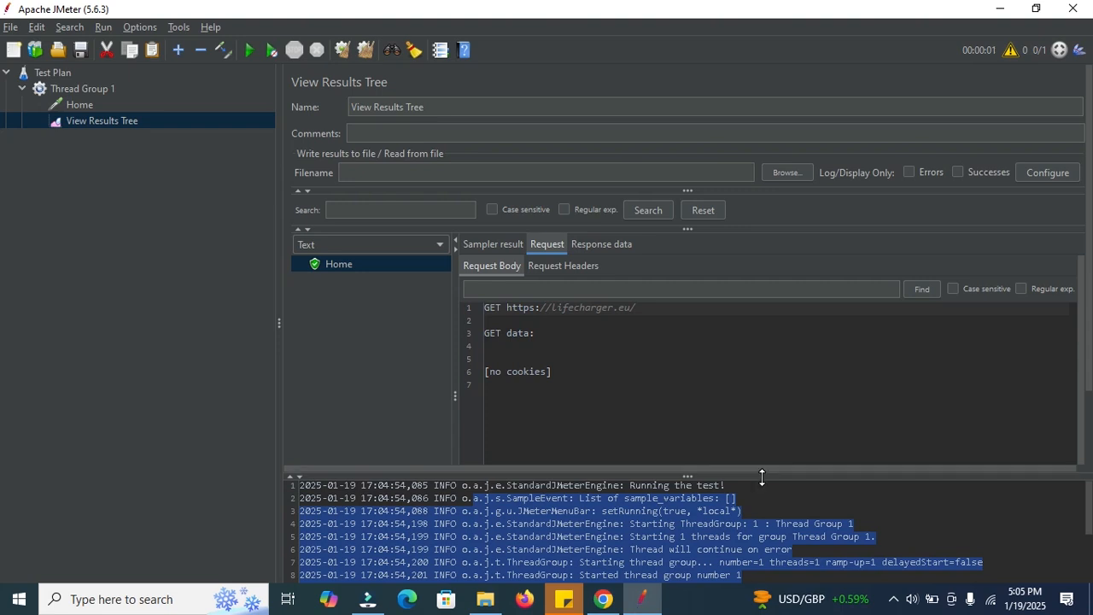
pyautogui.moveTo(764, 474); pyautogui.dragTo(769, 399)
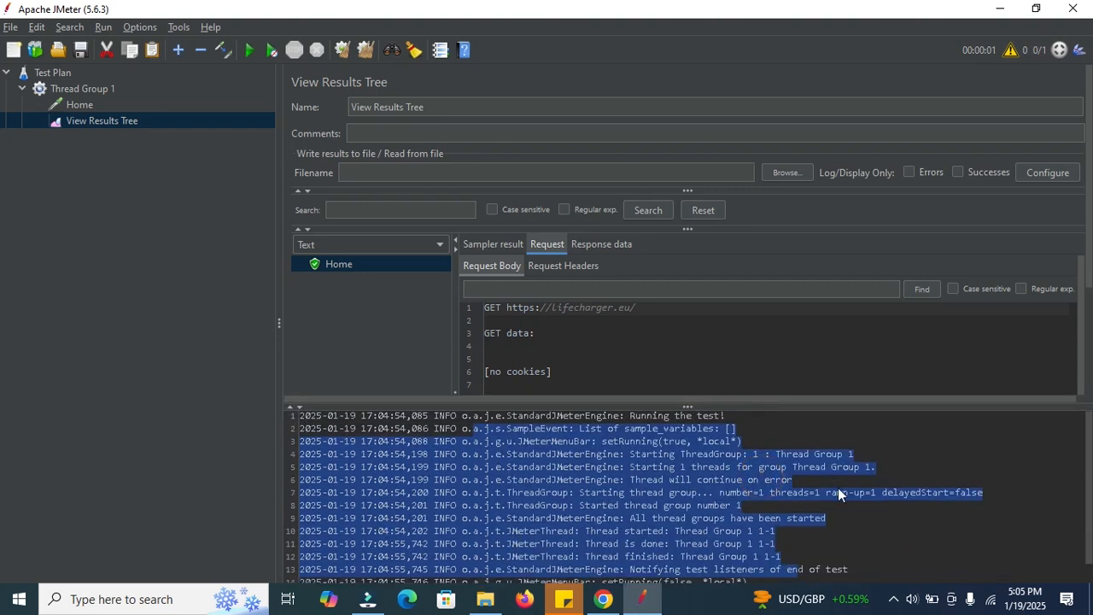
# Step: Add a Debug Sampler to Thread Group 1, with JMeter properties set to False and JMeter variables to True
pyautogui.click(82, 92)
pyautogui.rightClick(82, 92)
pyautogui.moveTo(172, 105)
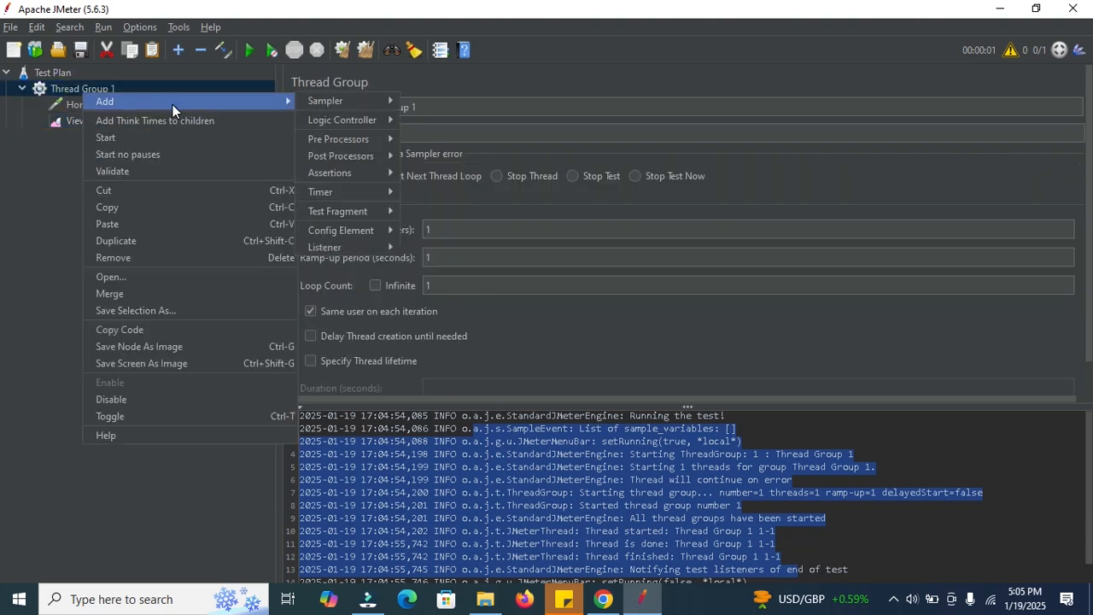
pyautogui.moveTo(340, 104)
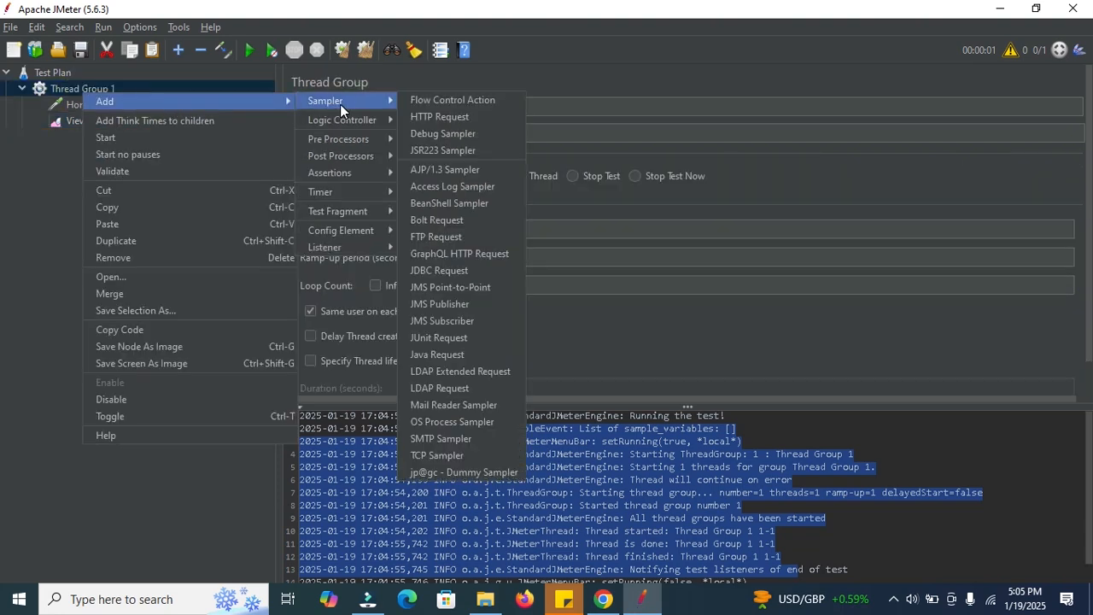
pyautogui.click(451, 135)
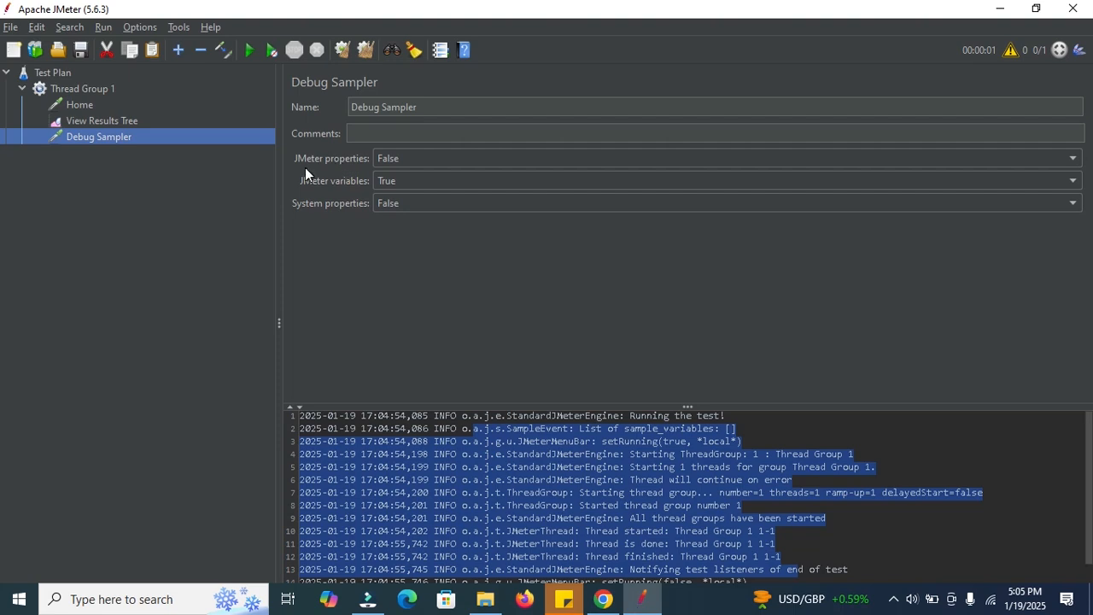
pyautogui.click(441, 158)
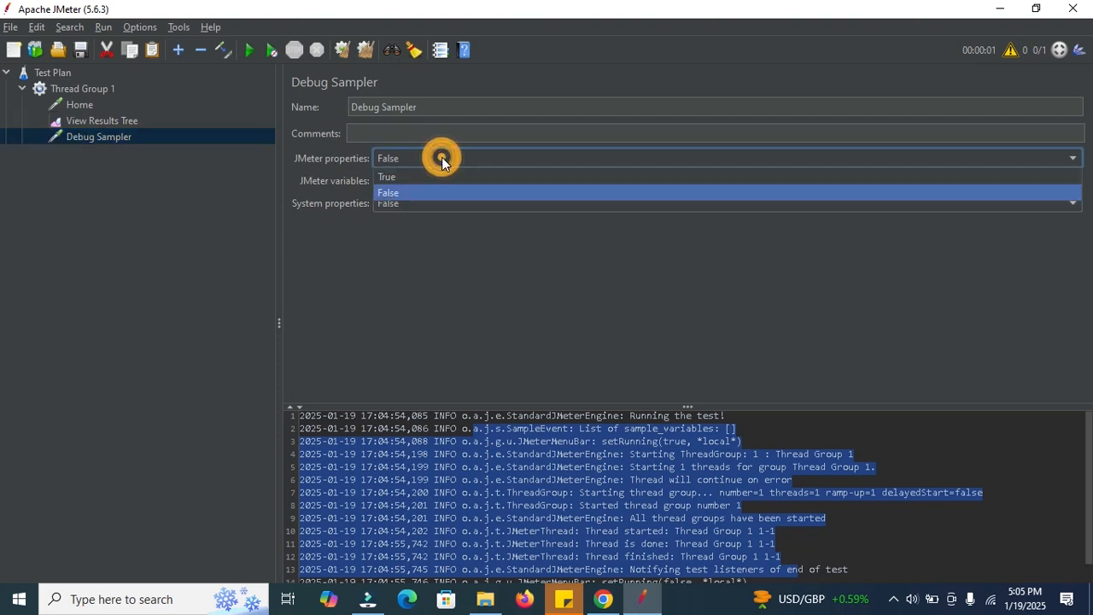
pyautogui.click(398, 196)
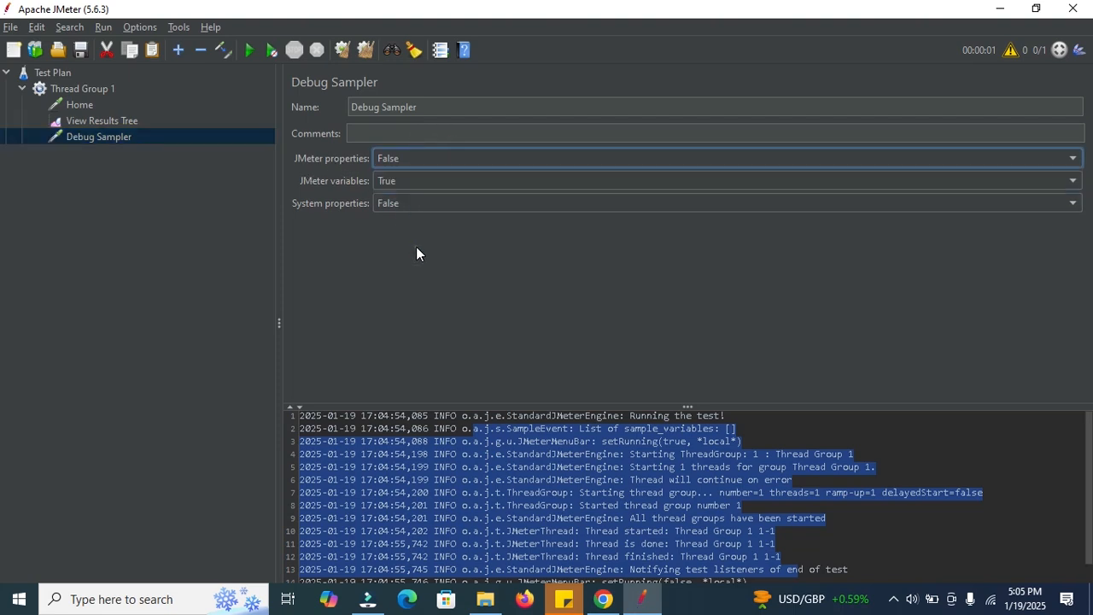
pyautogui.click(394, 182)
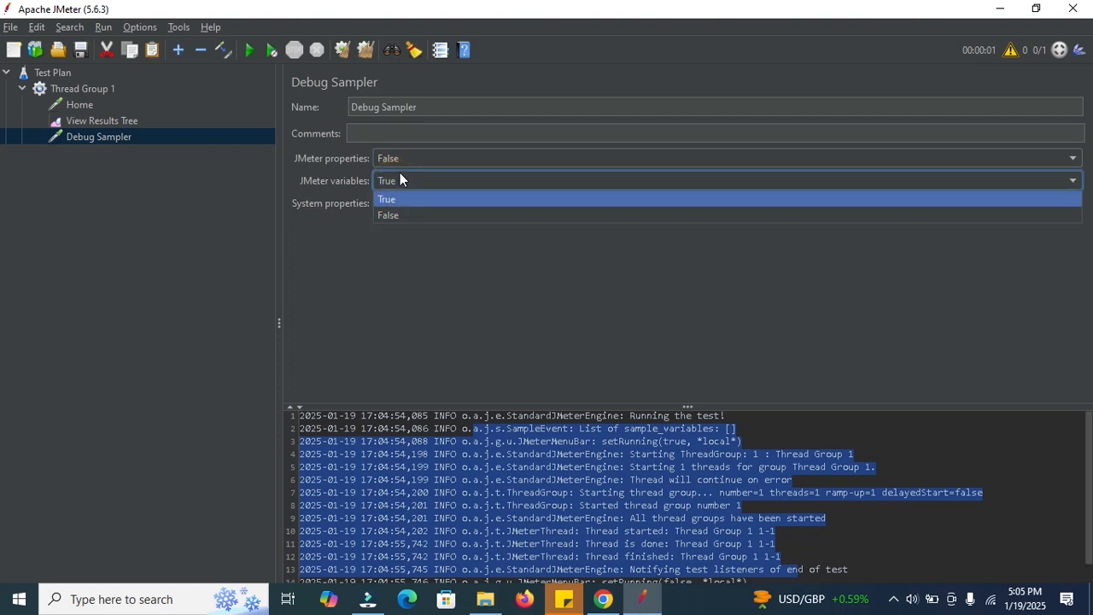
pyautogui.click(399, 236)
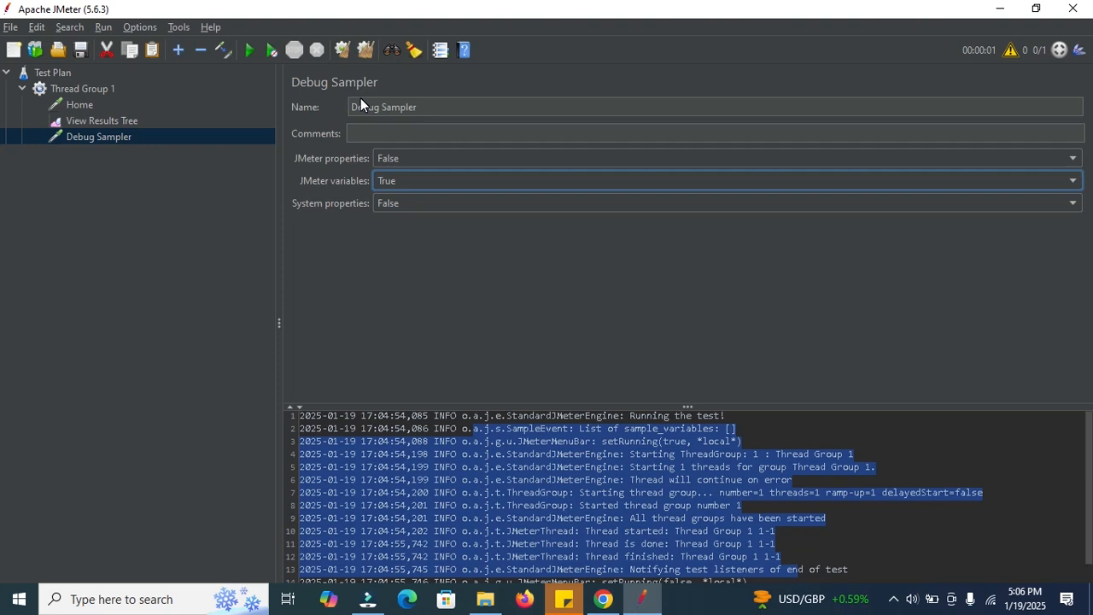
# Step: Clear the previous results and run the test, saving the plan as Debug Sampler.jmx in the bin folder
pyautogui.click(366, 50)
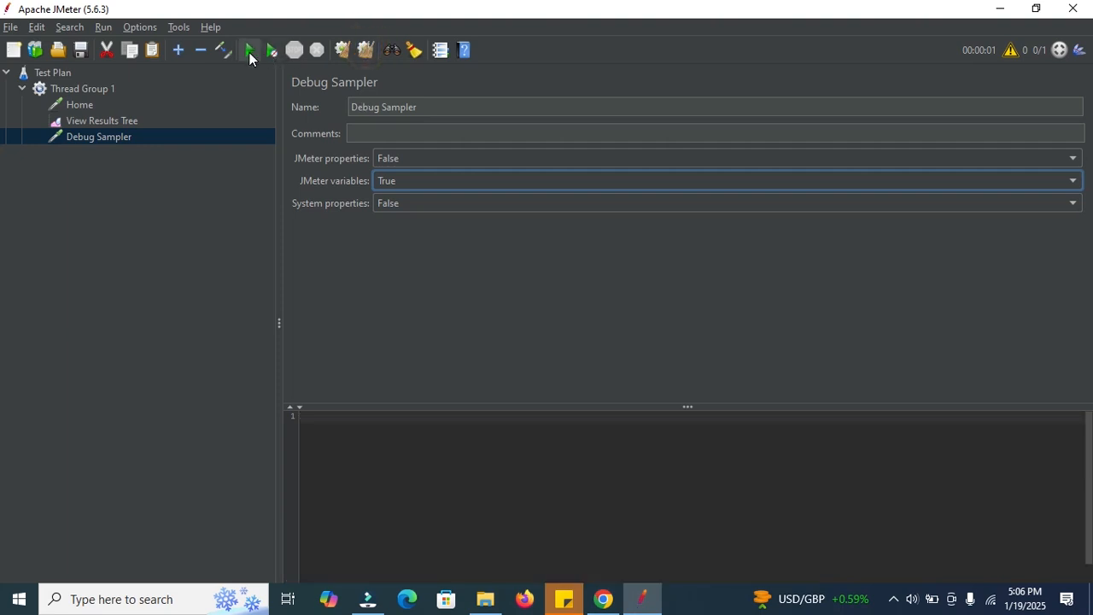
pyautogui.click(249, 52)
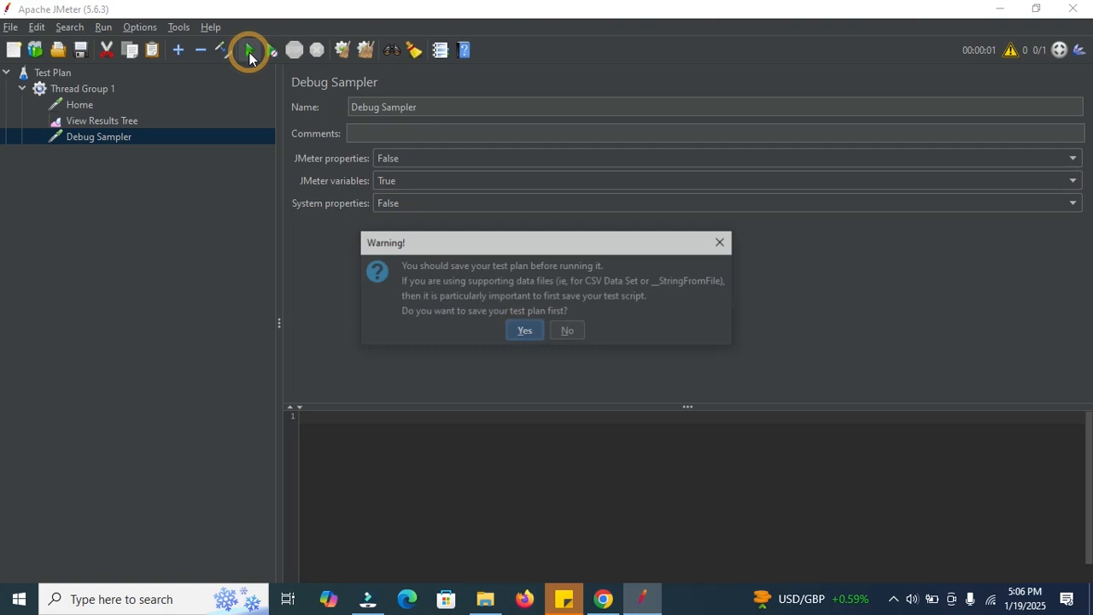
pyautogui.click(524, 332)
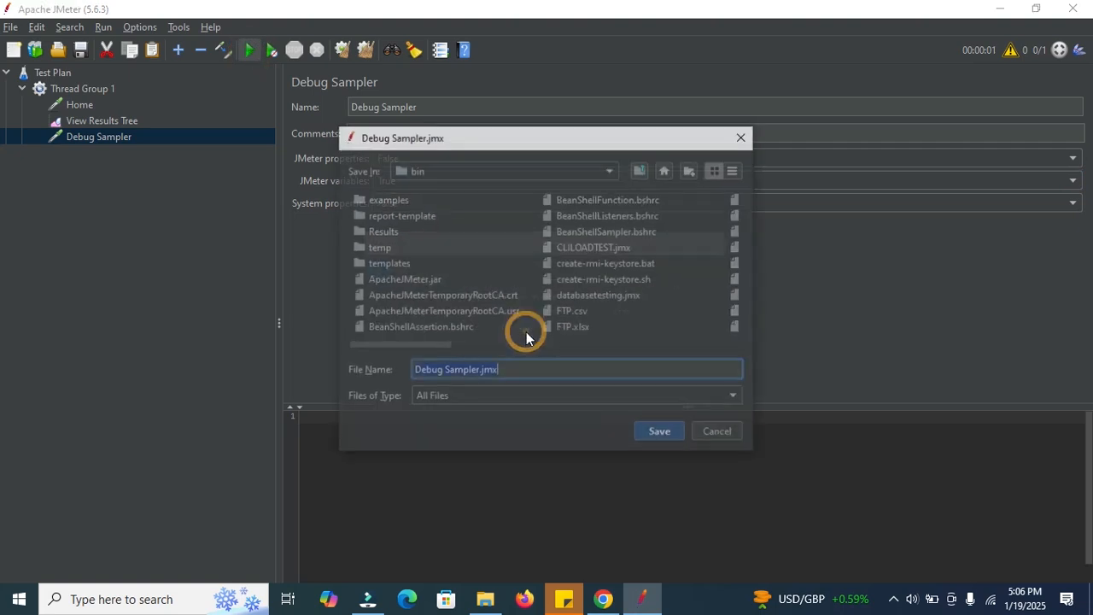
pyautogui.click(475, 369)
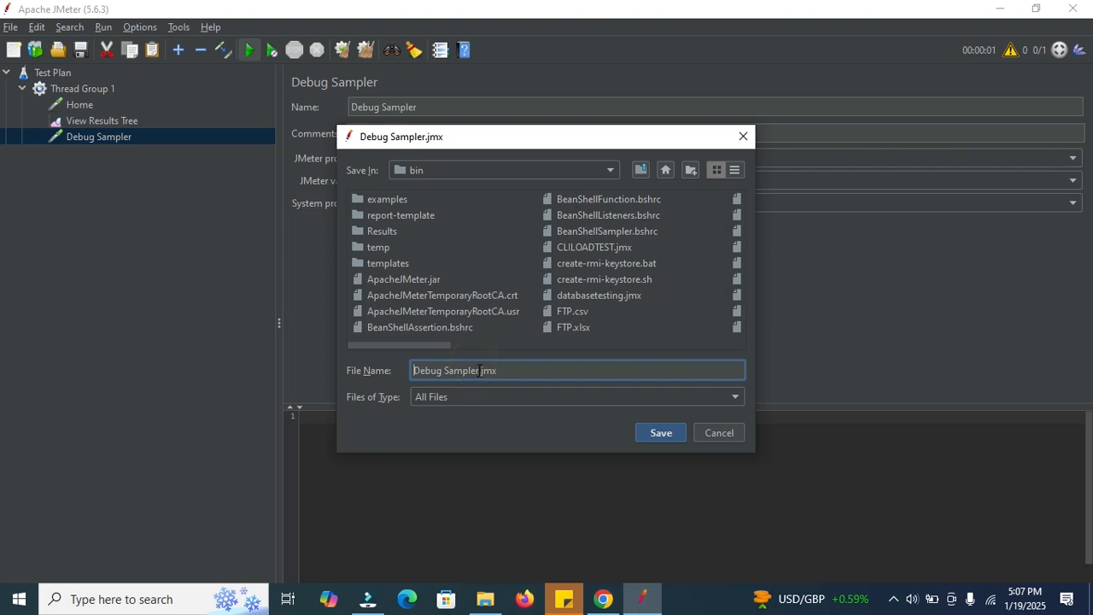
pyautogui.click(662, 433)
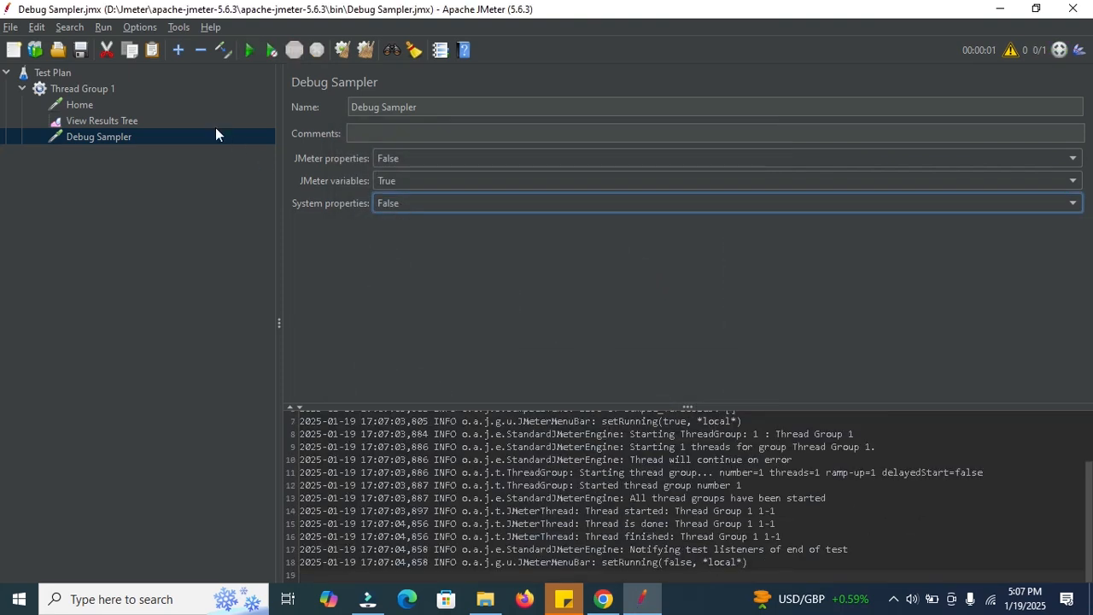
# Step: Inspect the request bodies of the Home and Debug Sampler results in the View Results Tree
pyautogui.click(102, 121)
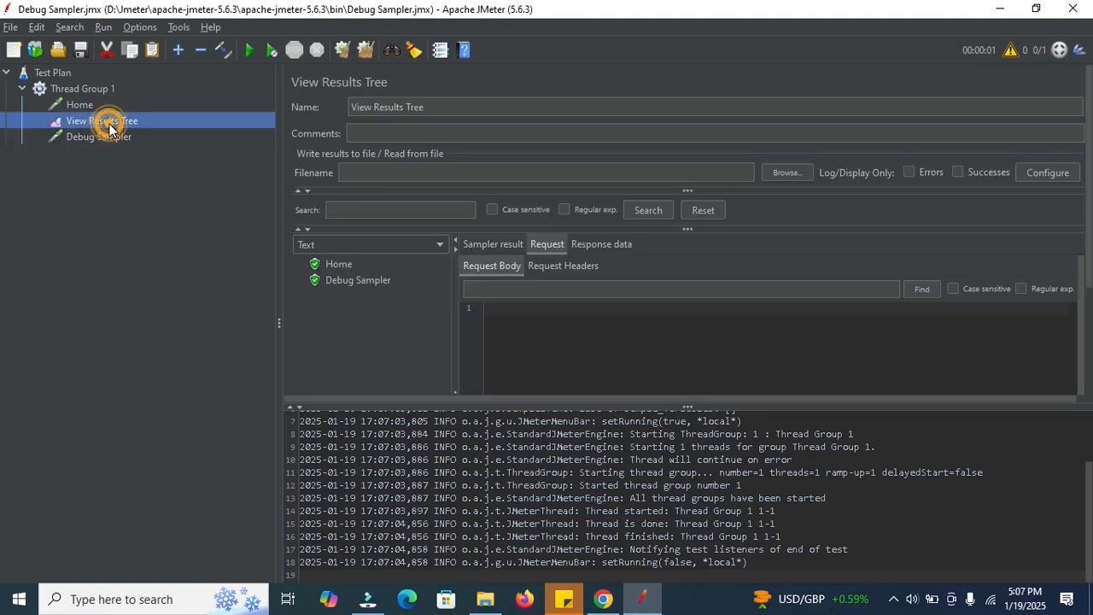
pyautogui.click(338, 267)
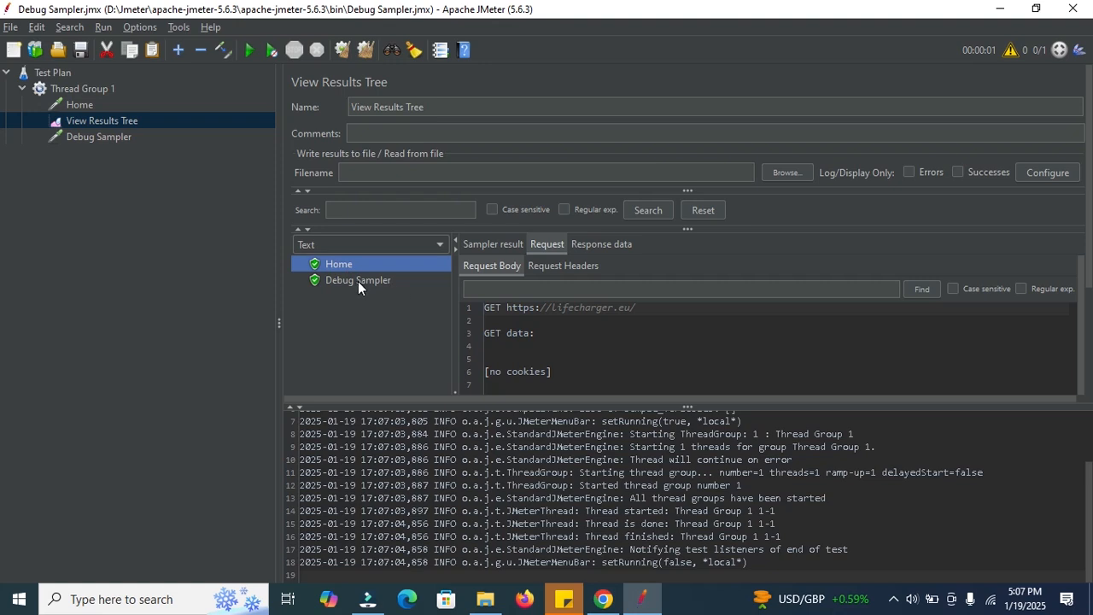
pyautogui.click(358, 282)
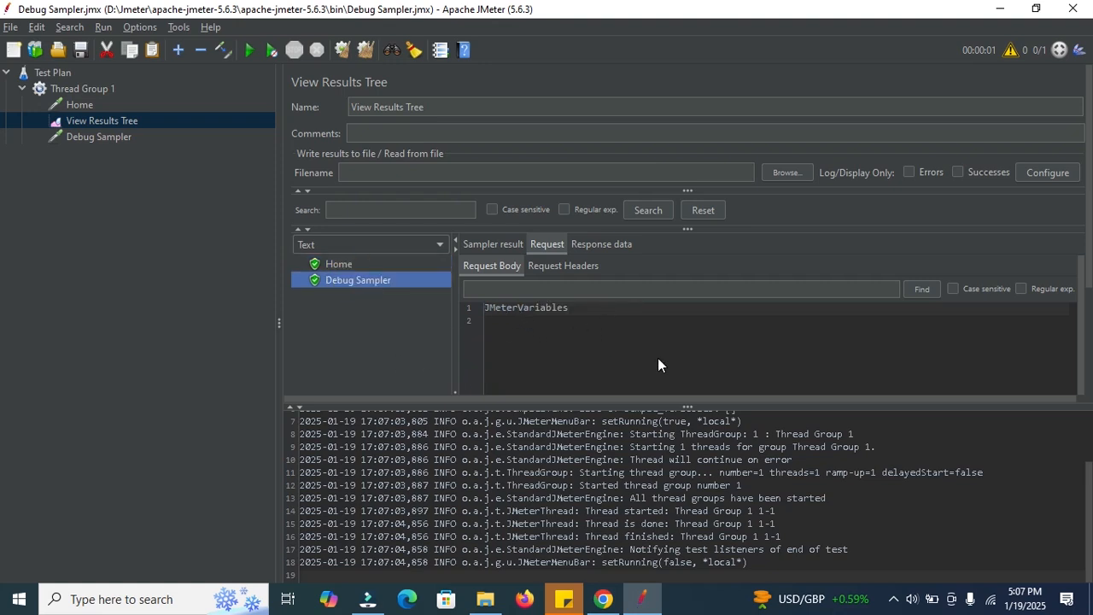
pyautogui.moveTo(633, 401); pyautogui.dragTo(620, 471)
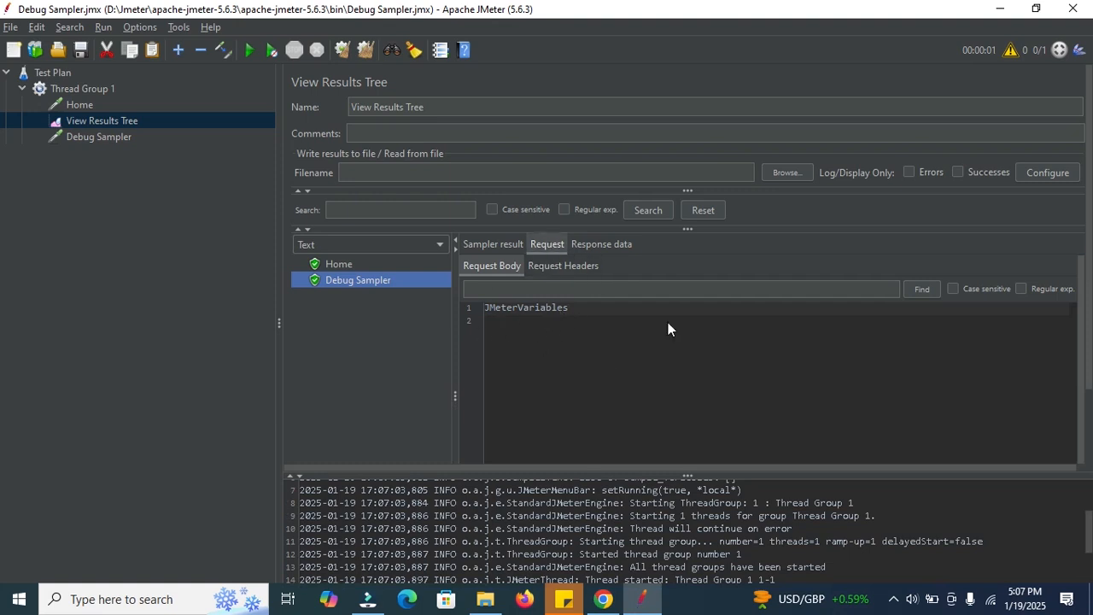
# Step: Inspect the Debug Sampler's request headers and the JMeterVariables list in its response body
pyautogui.click(556, 266)
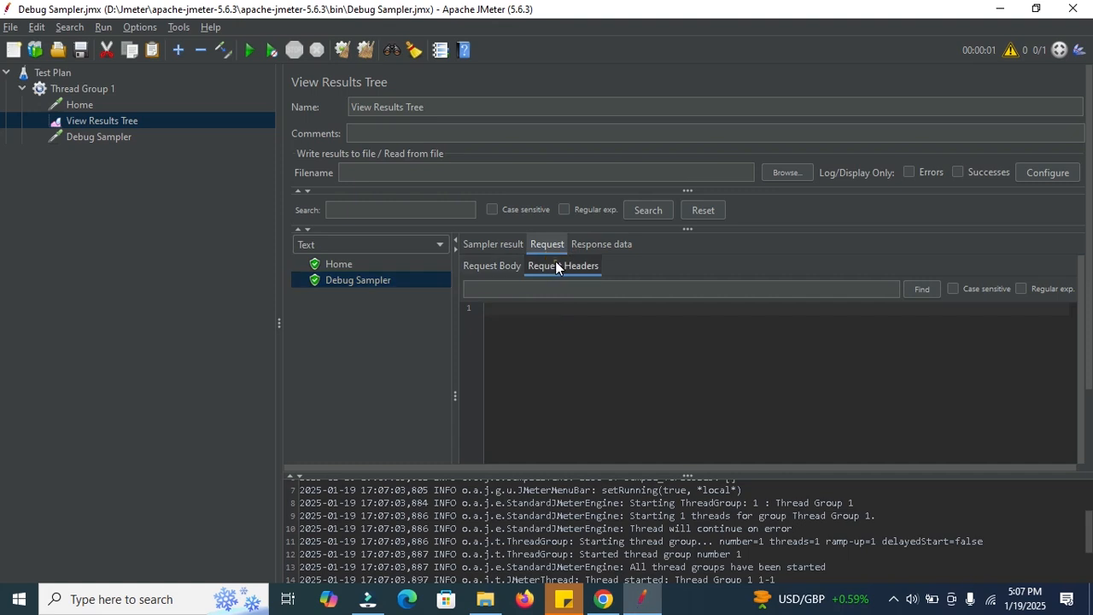
pyautogui.click(591, 244)
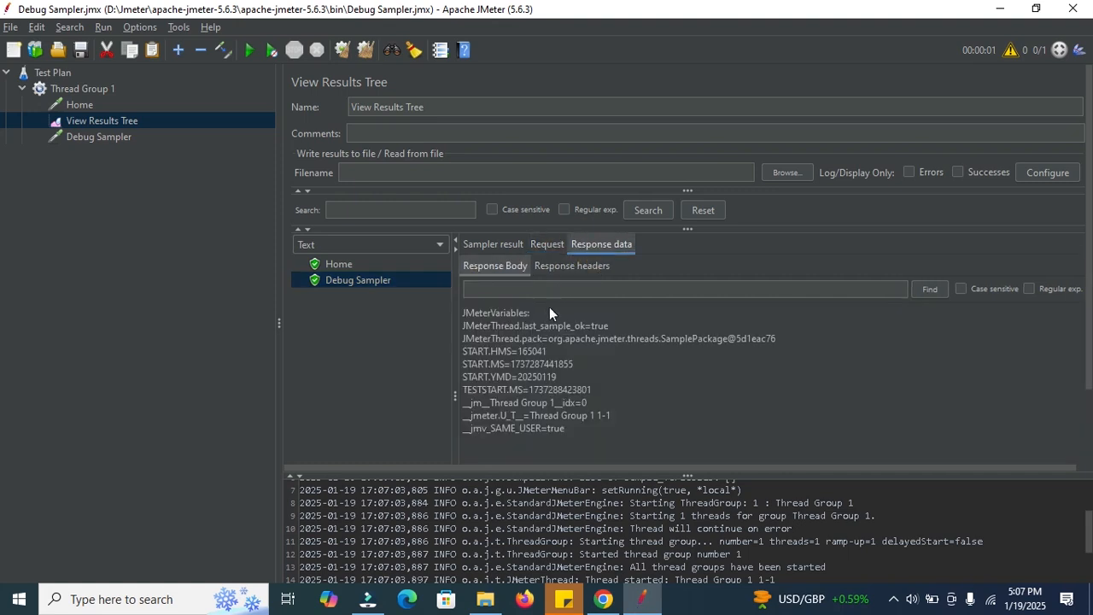
pyautogui.moveTo(545, 312); pyautogui.dragTo(462, 315)
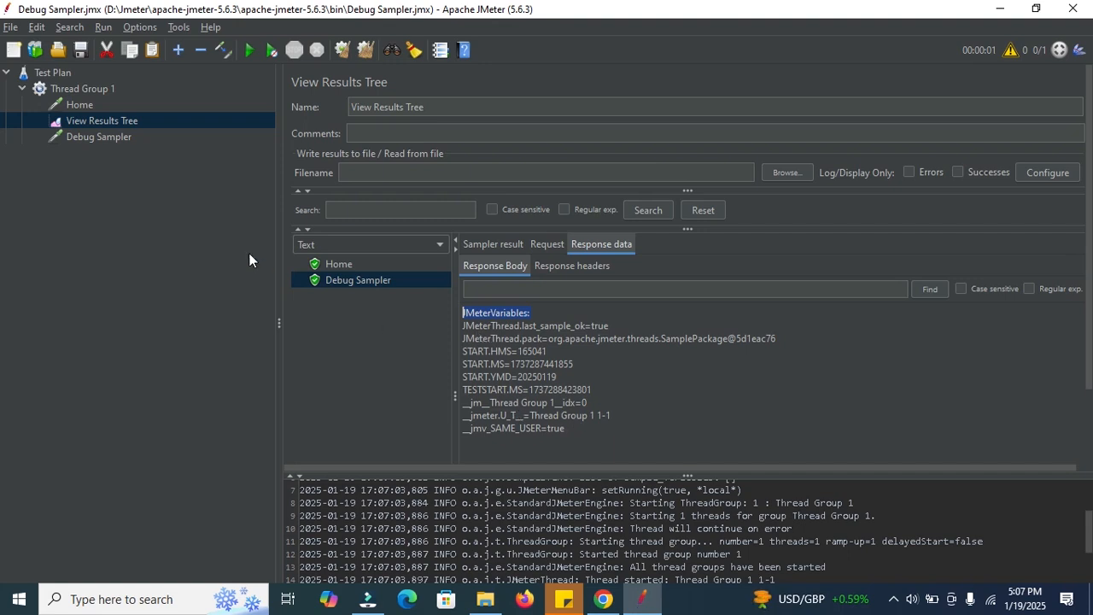
# Step: Add a user-defined variable named x with the value 1 to the Test Plan
pyautogui.click(64, 74)
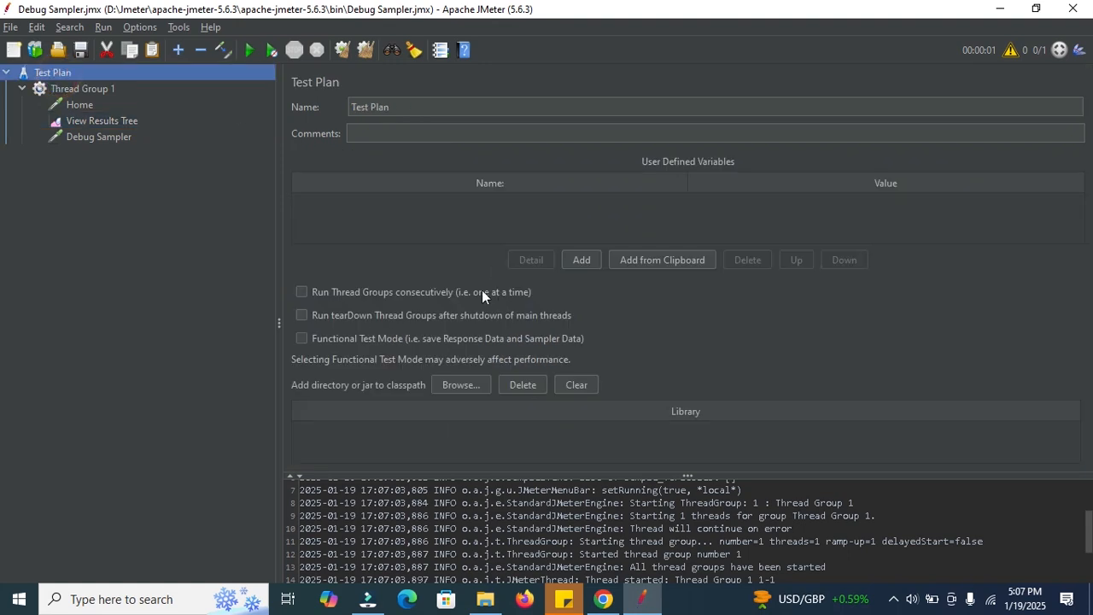
pyautogui.click(582, 261)
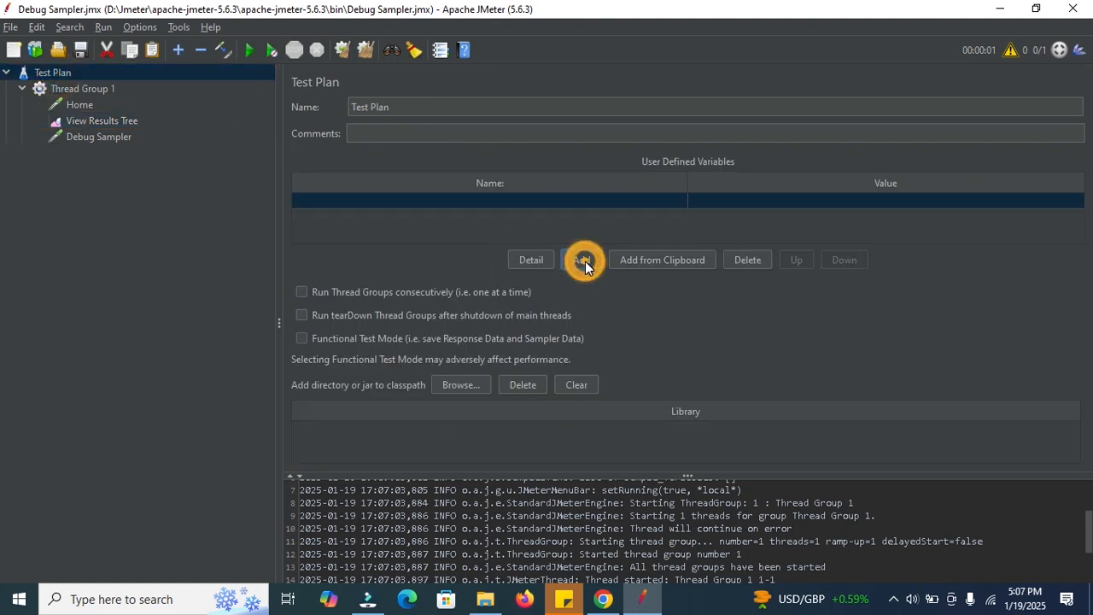
pyautogui.doubleClick(466, 200)
pyautogui.write('x')
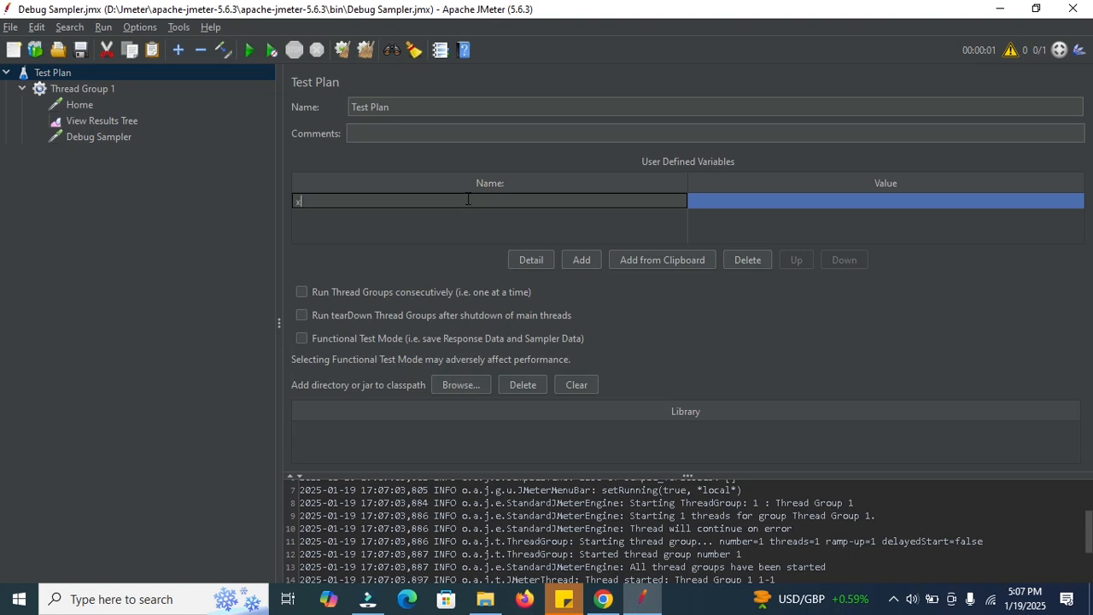
pyautogui.doubleClick(724, 200)
pyautogui.write('1')
# Step: Add a second user-defined variable named Y with the value 2 to the Test Plan
pyautogui.click(581, 260)
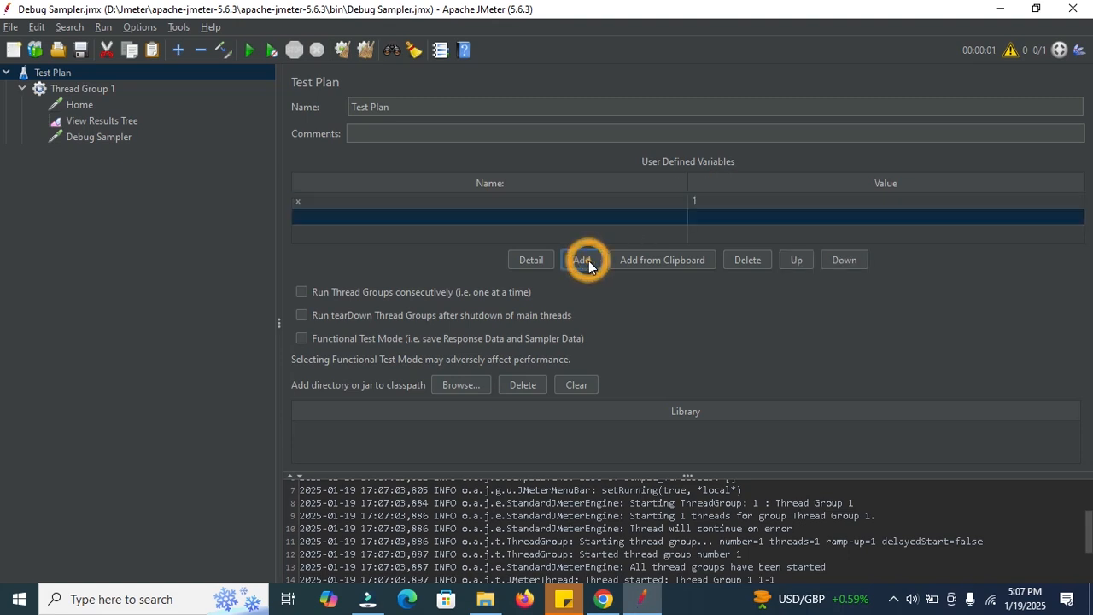
pyautogui.doubleClick(356, 219)
pyautogui.write('y')
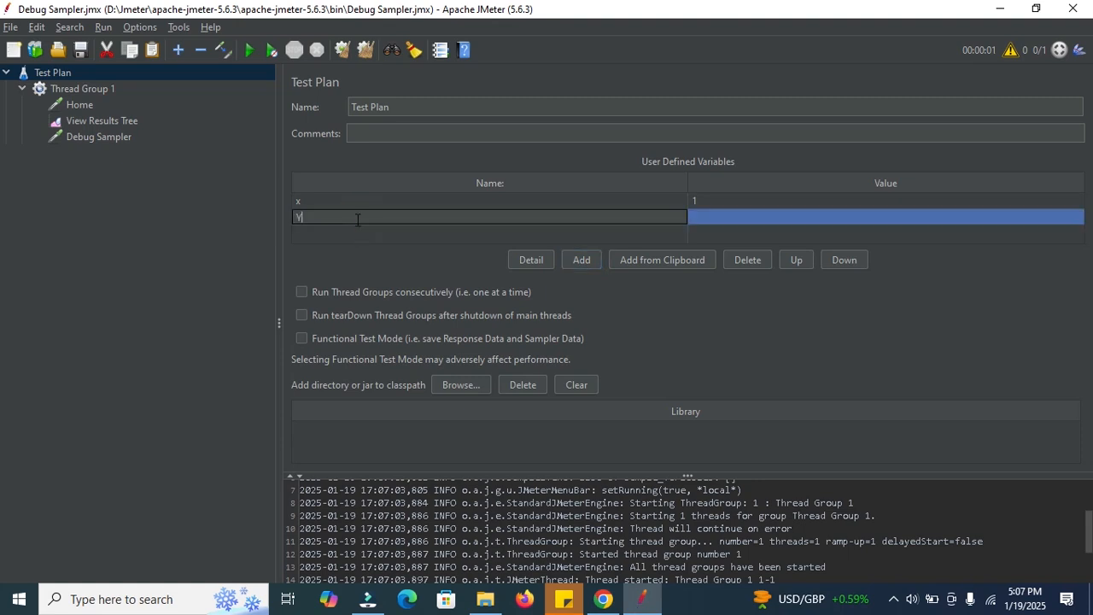
pyautogui.doubleClick(712, 216)
pyautogui.write('2')
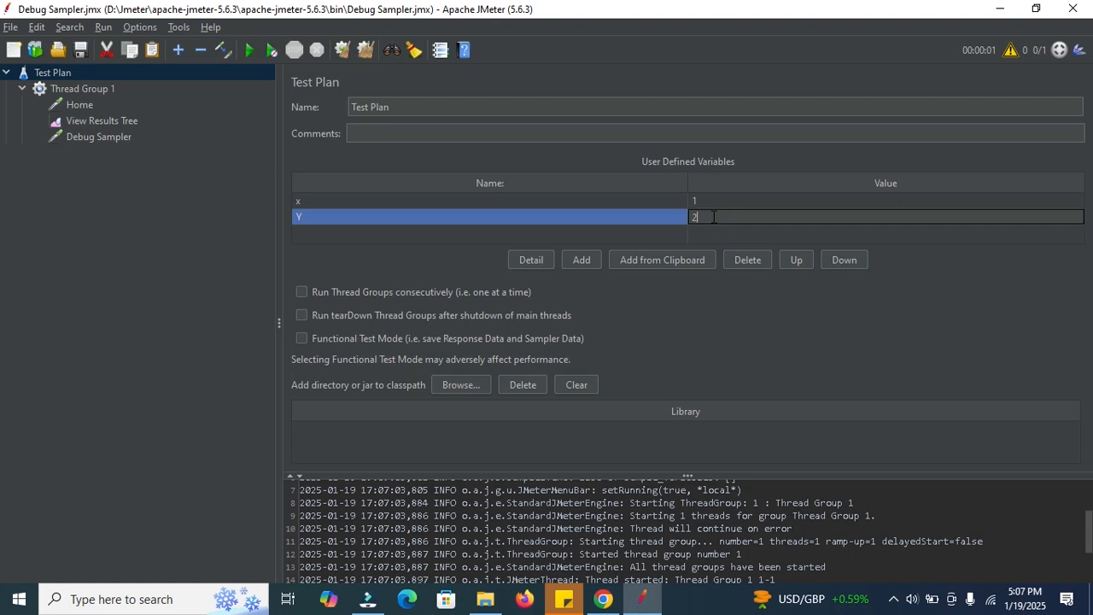
# Step: Add a third user-defined variable named Z to the Test Plan, leaving its value empty
pyautogui.click(581, 260)
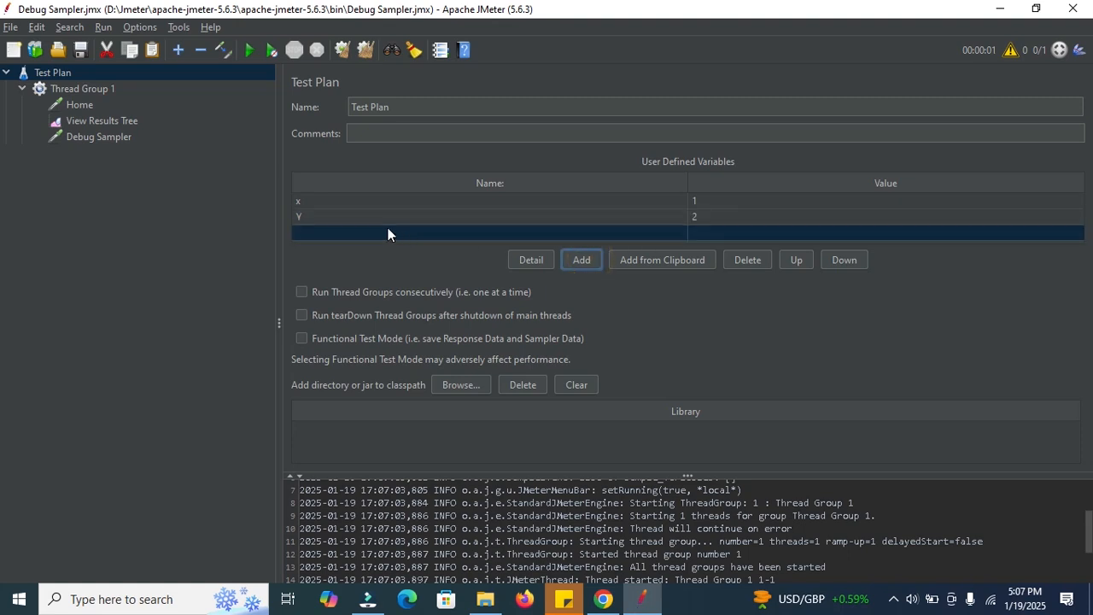
pyautogui.doubleClick(382, 229)
pyautogui.write('Z')
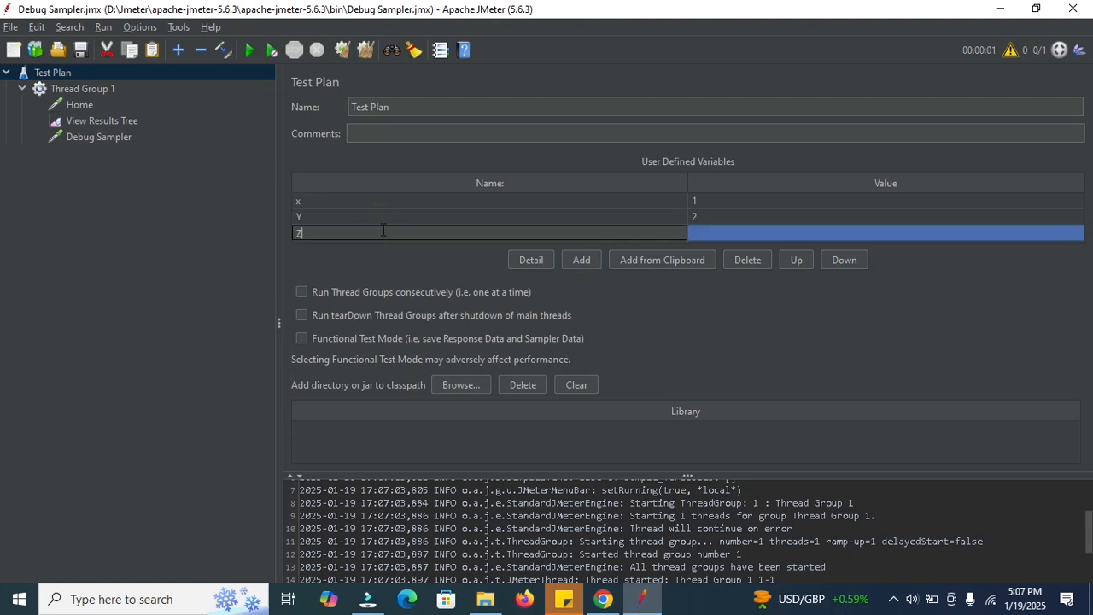
pyautogui.doubleClick(712, 235)
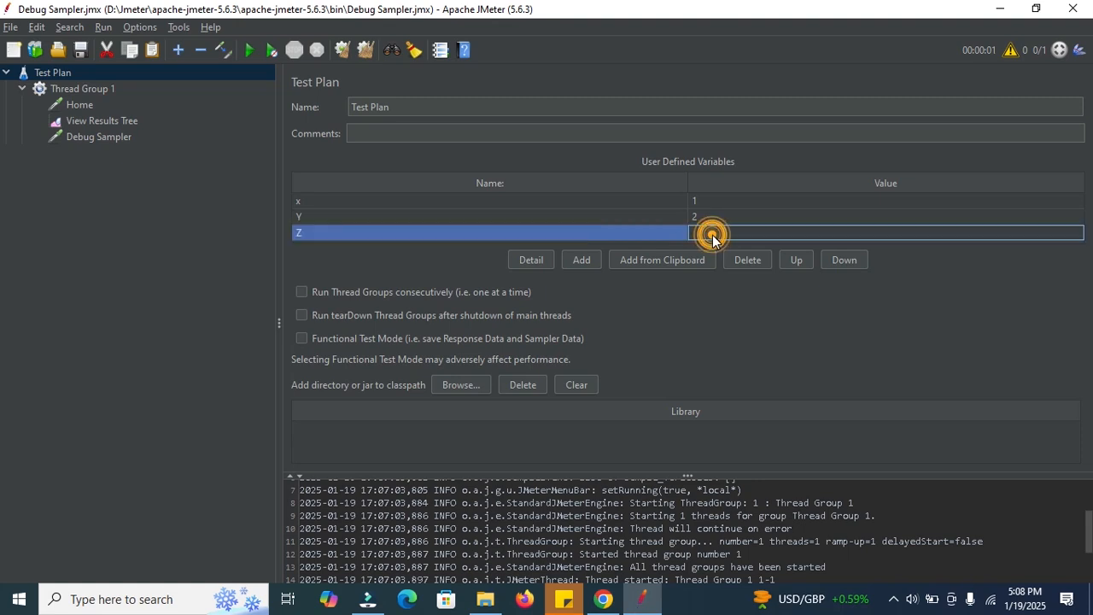
# Step: Clear all previous results, rerun the test and show the Debug Sampler's response body in the View Results Tree
pyautogui.click(364, 49)
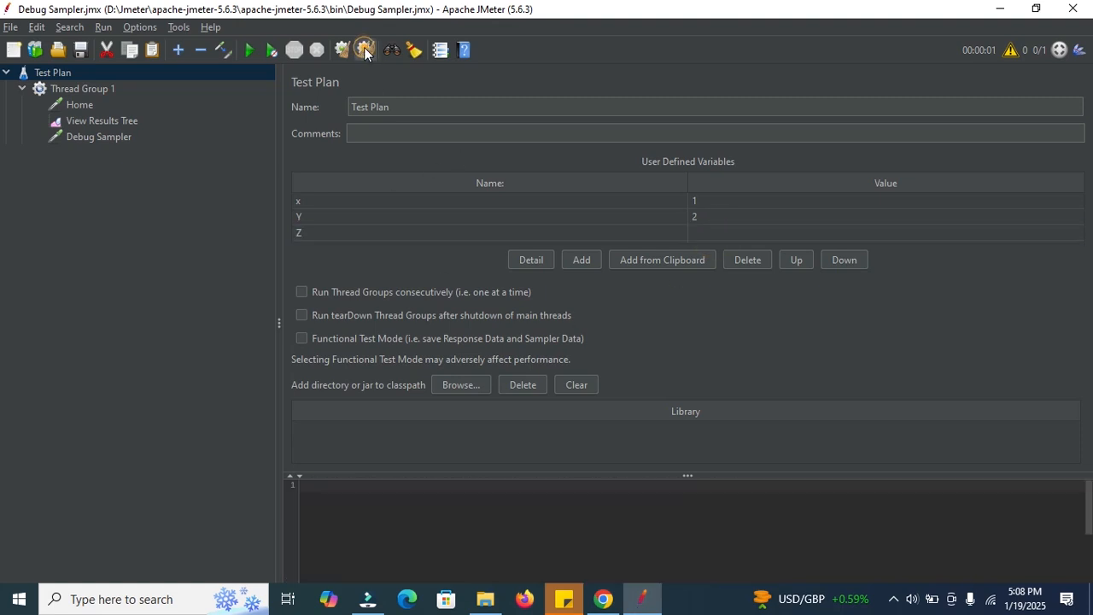
pyautogui.click(248, 51)
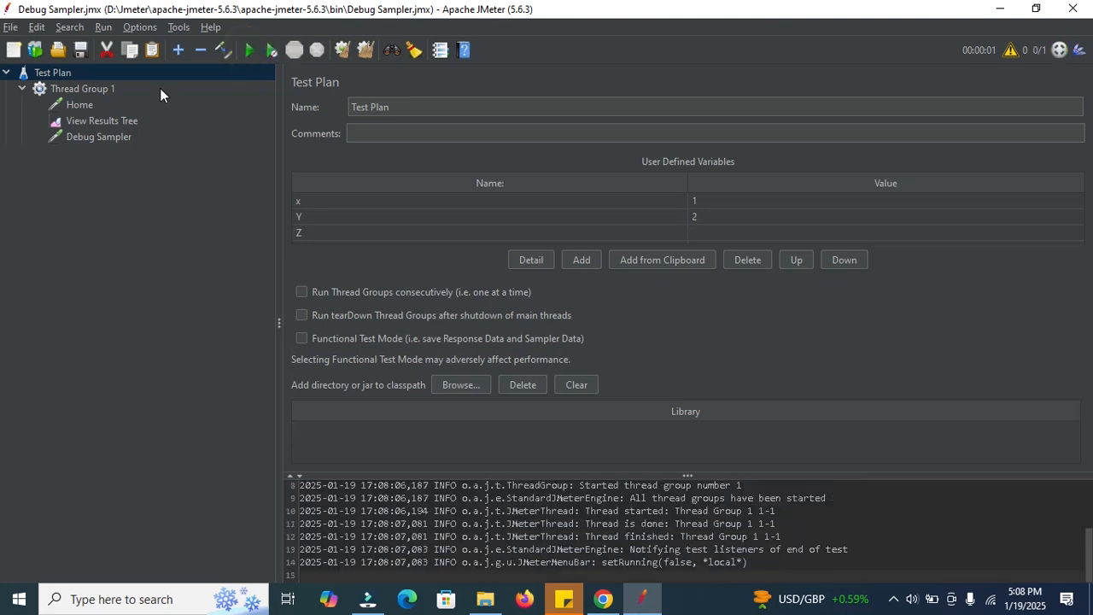
pyautogui.click(103, 122)
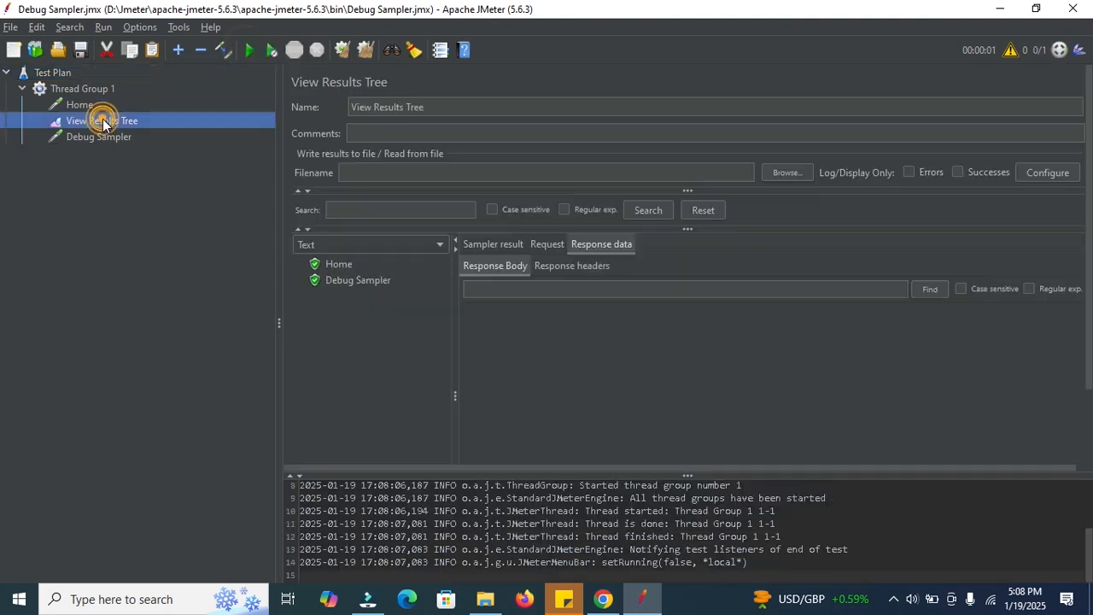
pyautogui.click(335, 279)
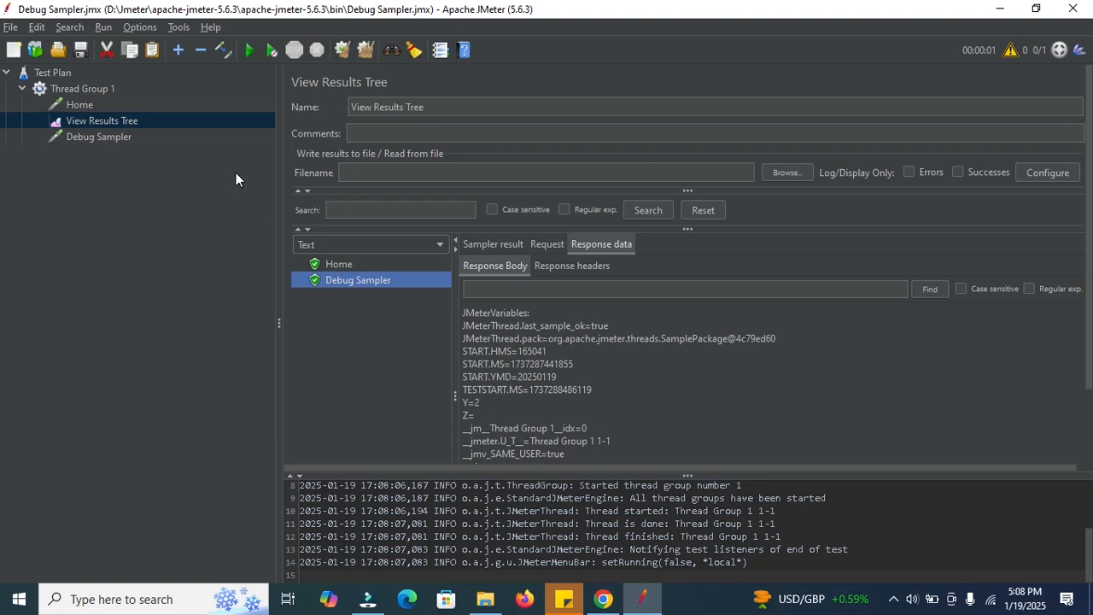
# Step: Compare the Test Plan's user-defined variables and the Debug Sampler settings with the variables listed in the sampler's response body
pyautogui.click(68, 89)
pyautogui.click(49, 73)
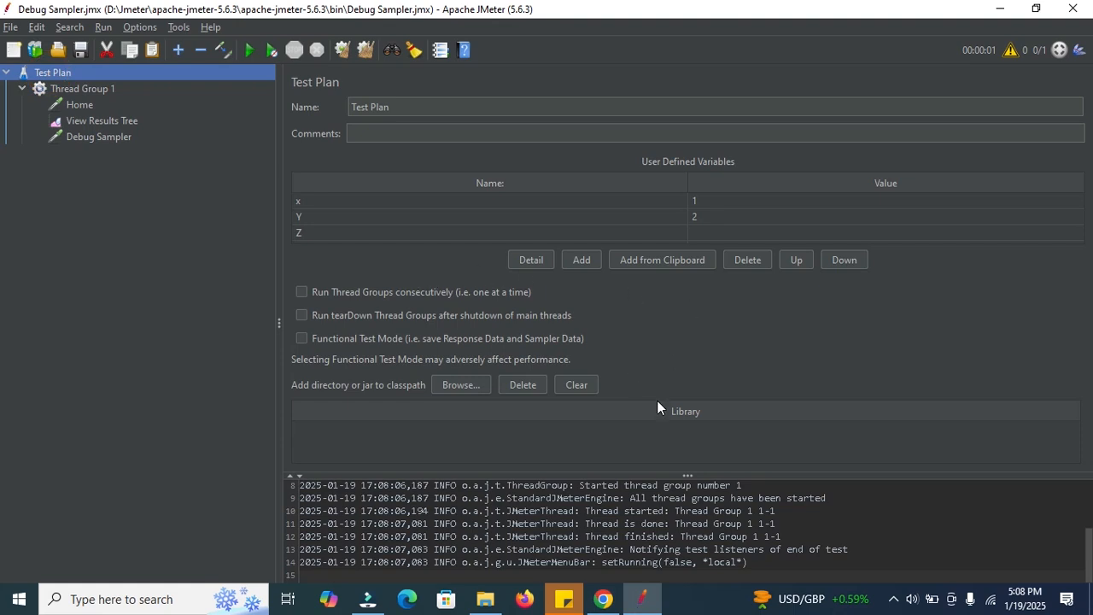
pyautogui.click(711, 231)
pyautogui.click(97, 136)
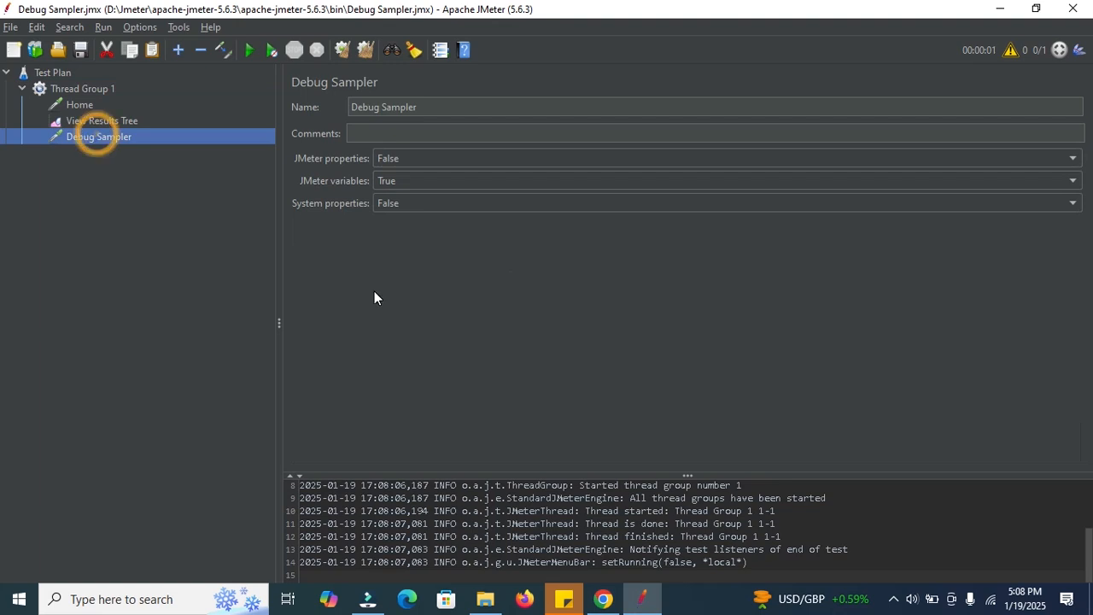
pyautogui.click(115, 122)
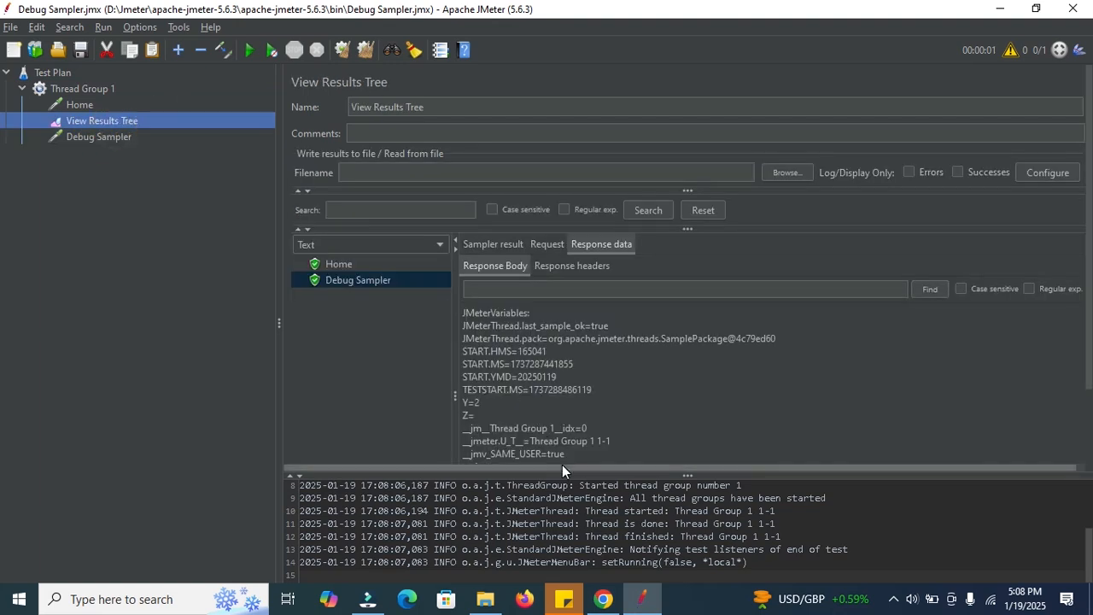
pyautogui.moveTo(555, 476); pyautogui.dragTo(560, 573)
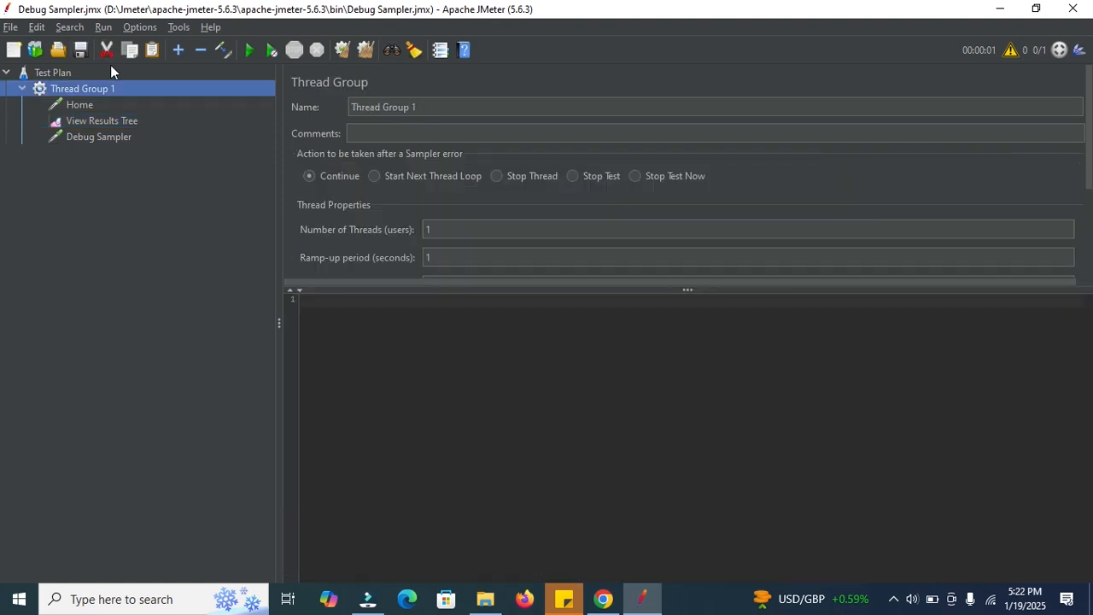
# Step: Add an HTTP Cache Manager to Thread Group 1 and enable debug logging for it
pyautogui.rightClick(79, 90)
pyautogui.moveTo(195, 101)
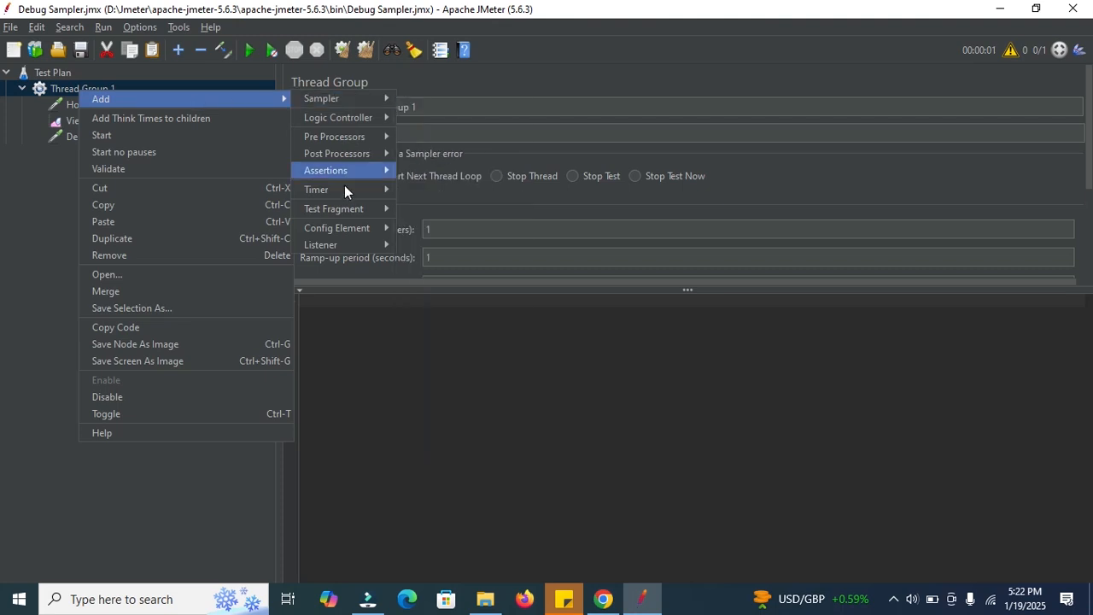
pyautogui.moveTo(357, 227)
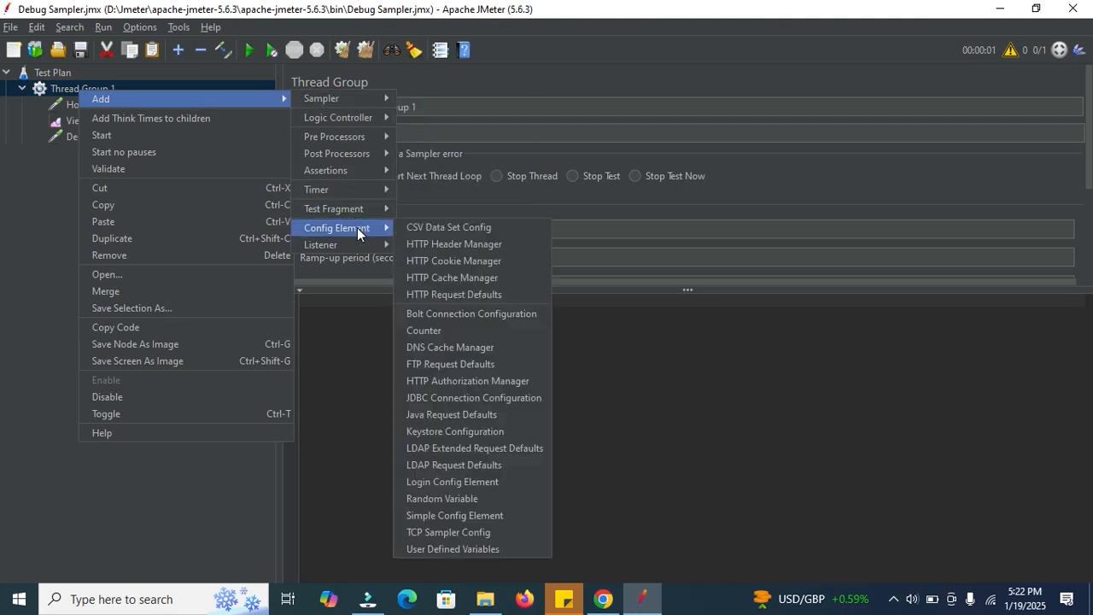
pyautogui.click(470, 276)
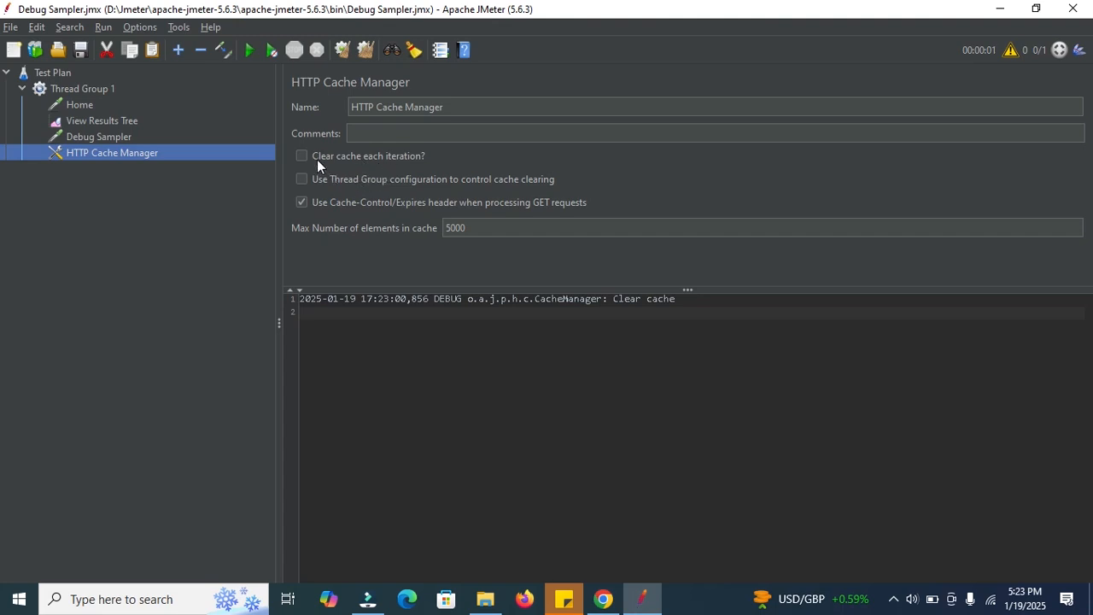
pyautogui.click(210, 28)
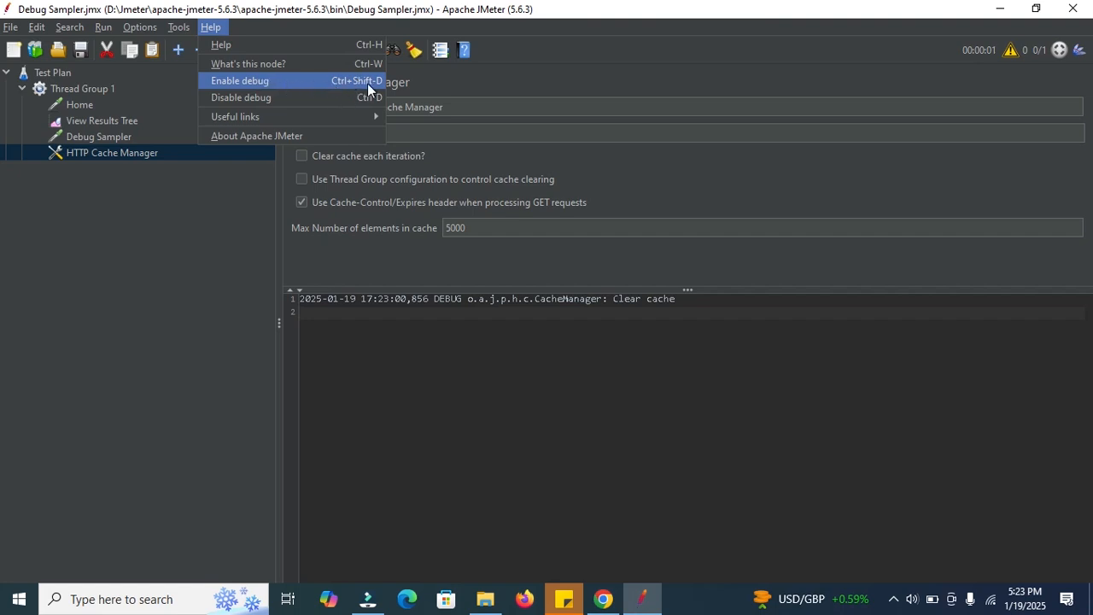
pyautogui.click(224, 81)
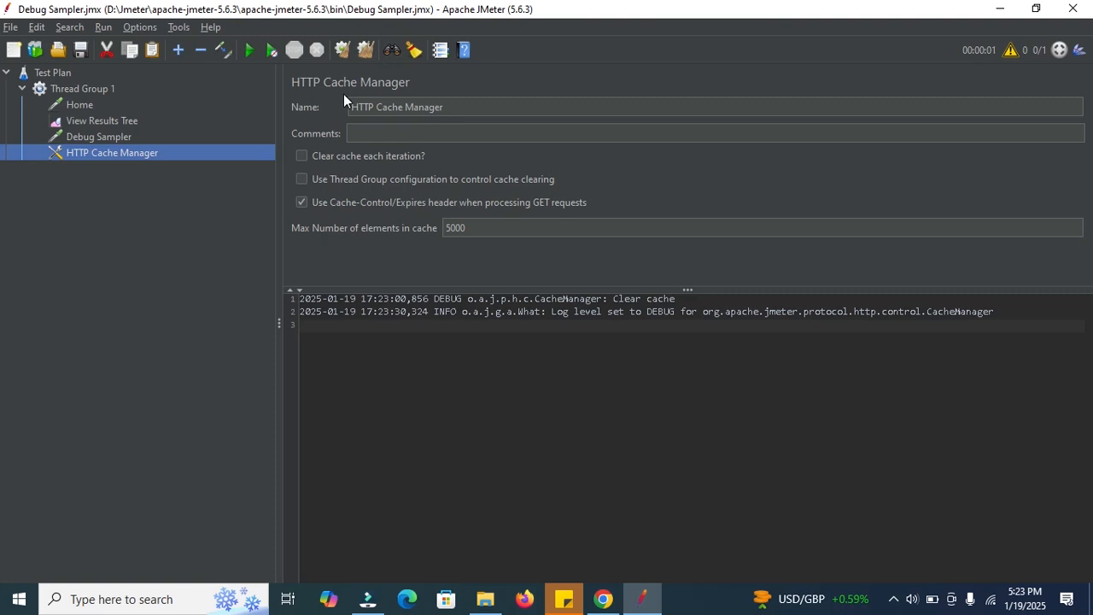
# Step: Clear the log and all previous results, and run the test with the HTTP Cache Manager included
pyautogui.click(363, 52)
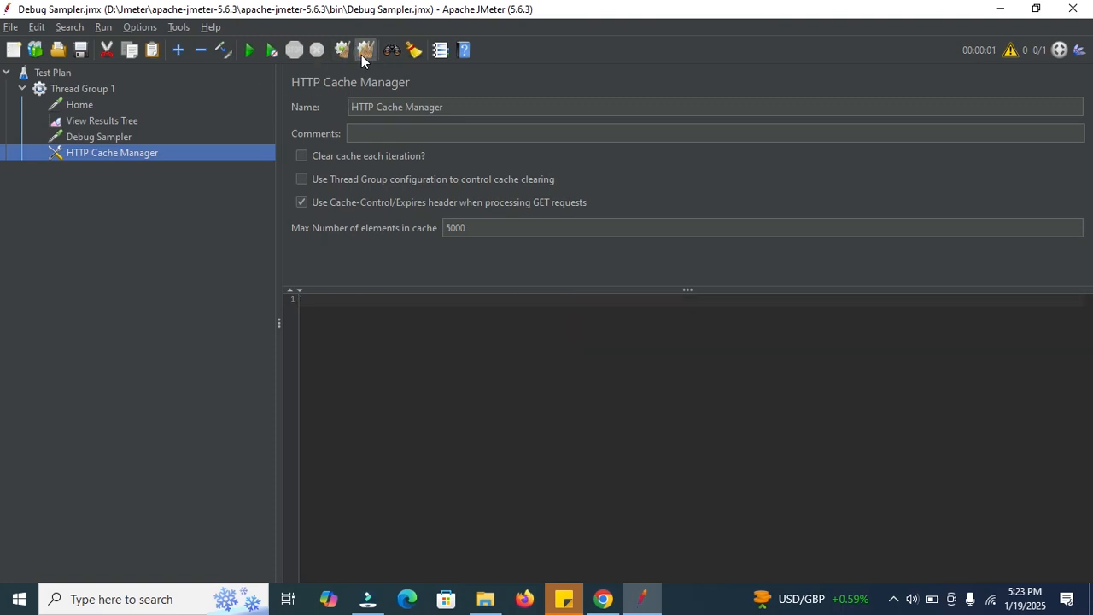
pyautogui.click(250, 51)
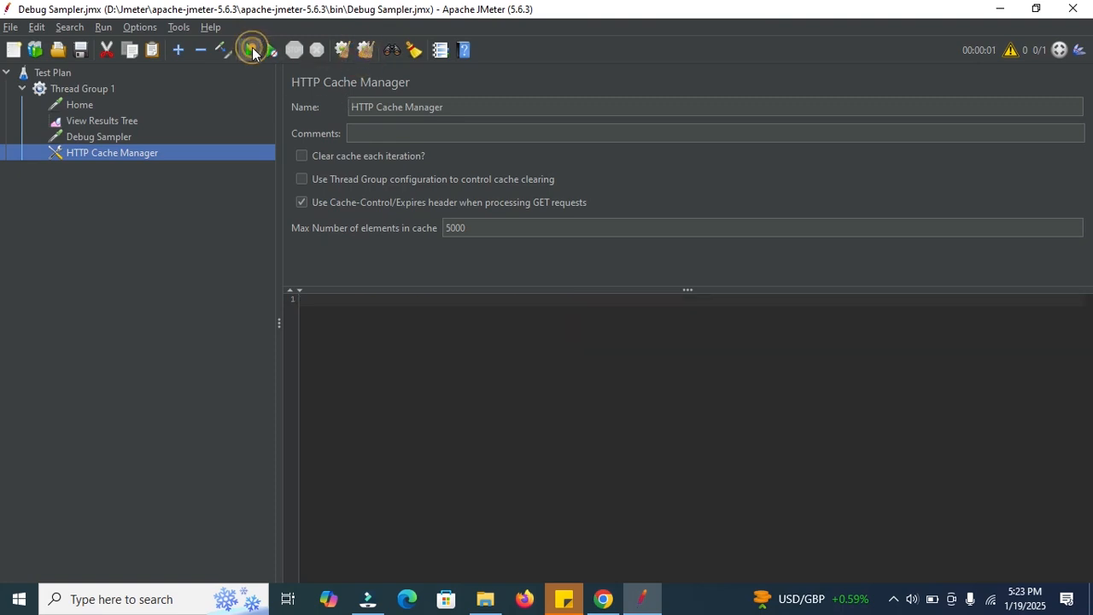